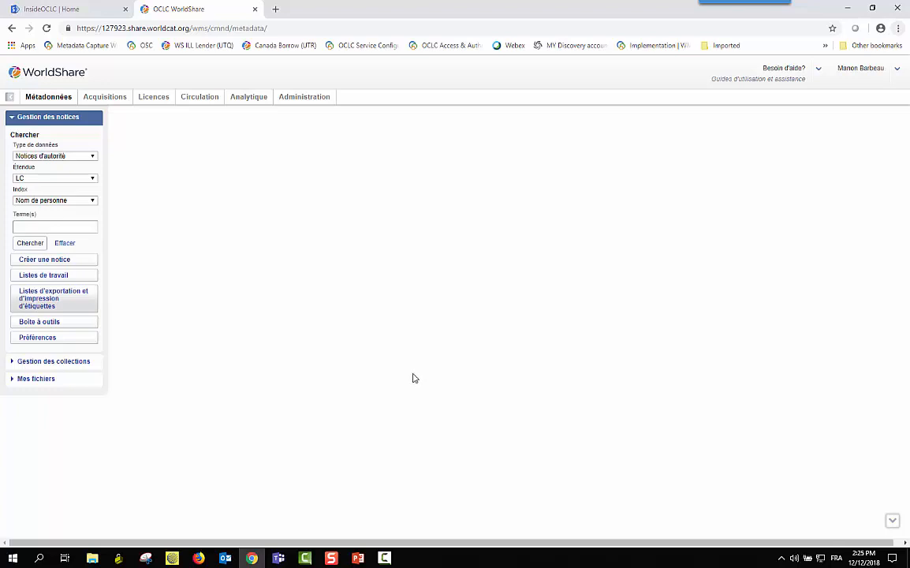
Search the LC personal-name authorities for the author's name, which returns no matching record
left_click(83, 228)
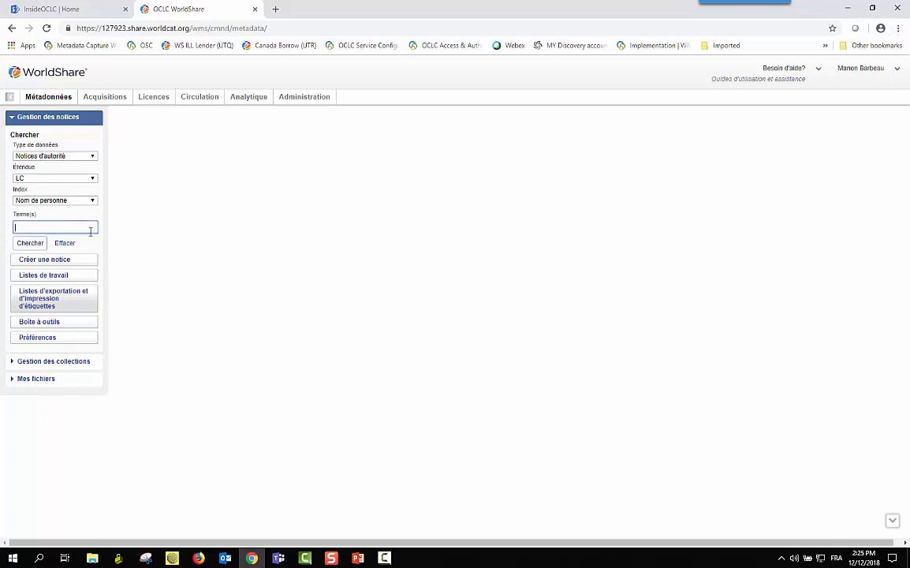
type("L.R Ramper")
left_click(38, 245)
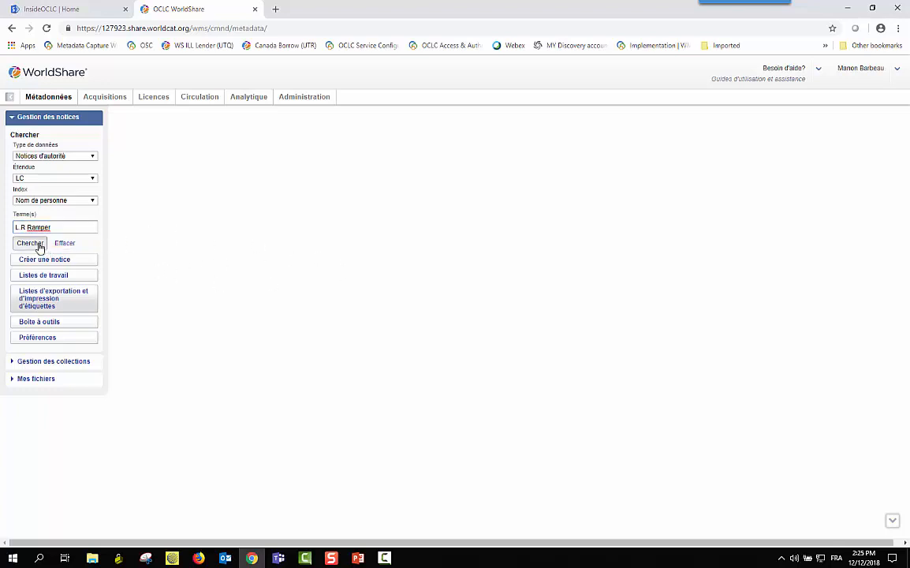
left_click(38, 246)
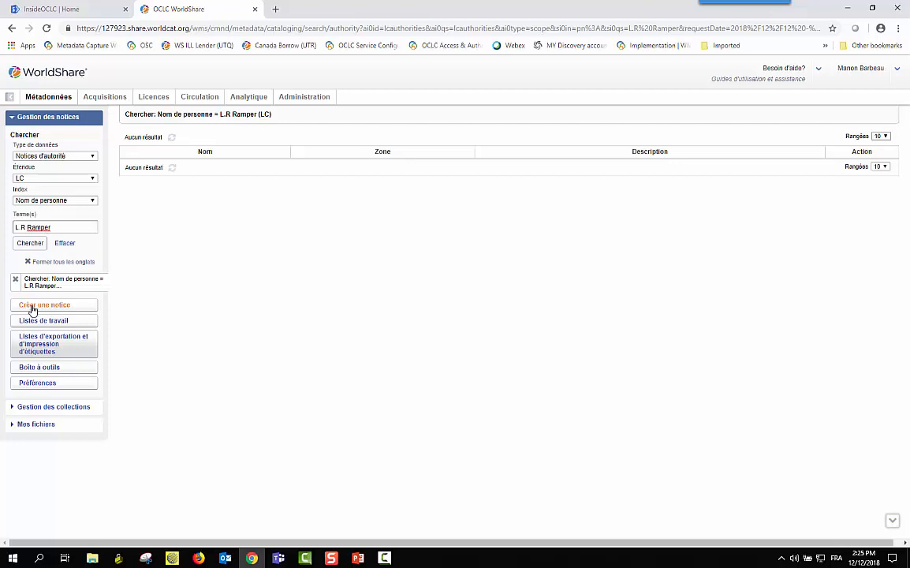
Create a new authority record in Autorités LC with the Noms heading type
left_click(32, 306)
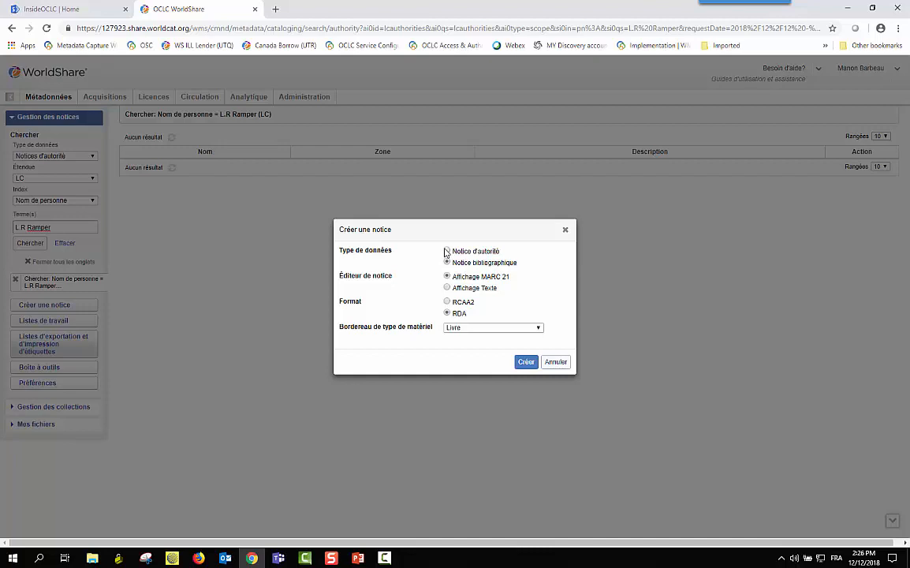
left_click(447, 250)
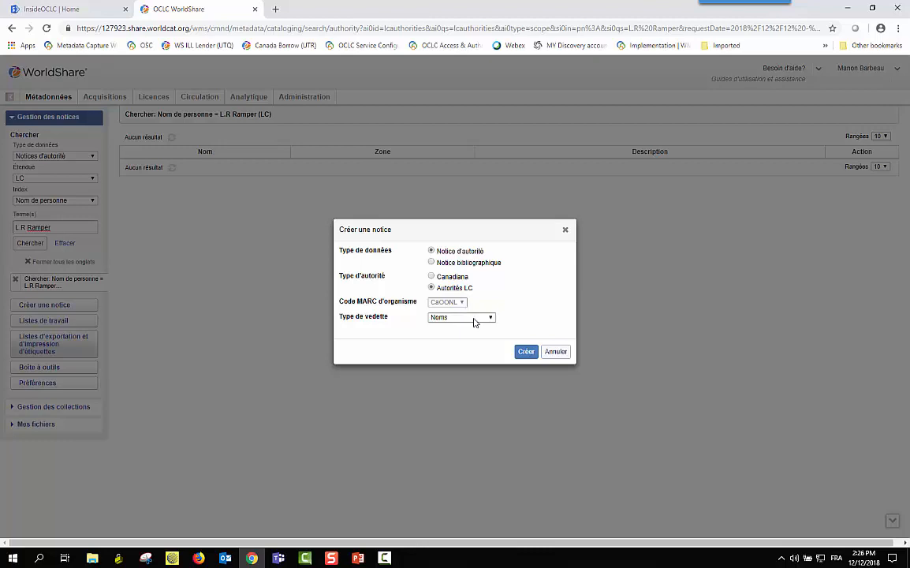
left_click(490, 318)
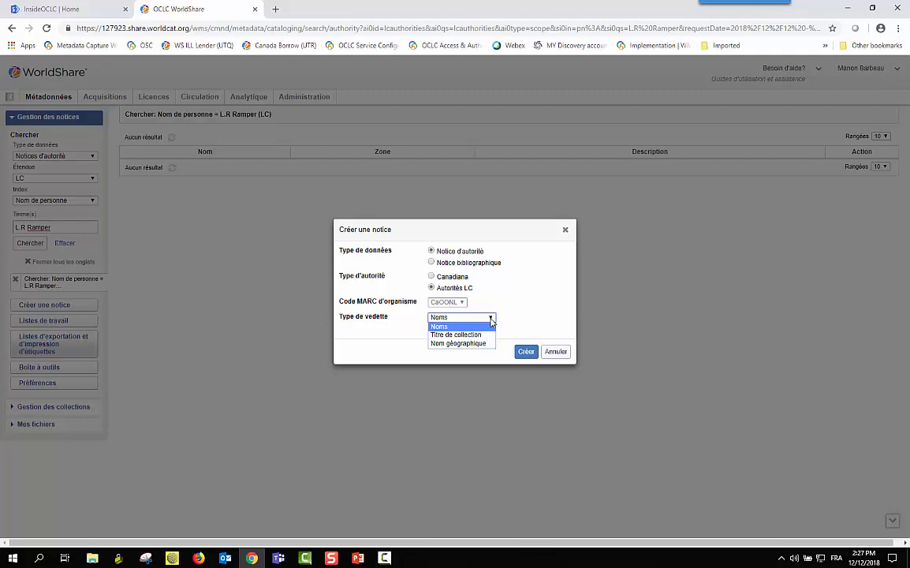
left_click(443, 330)
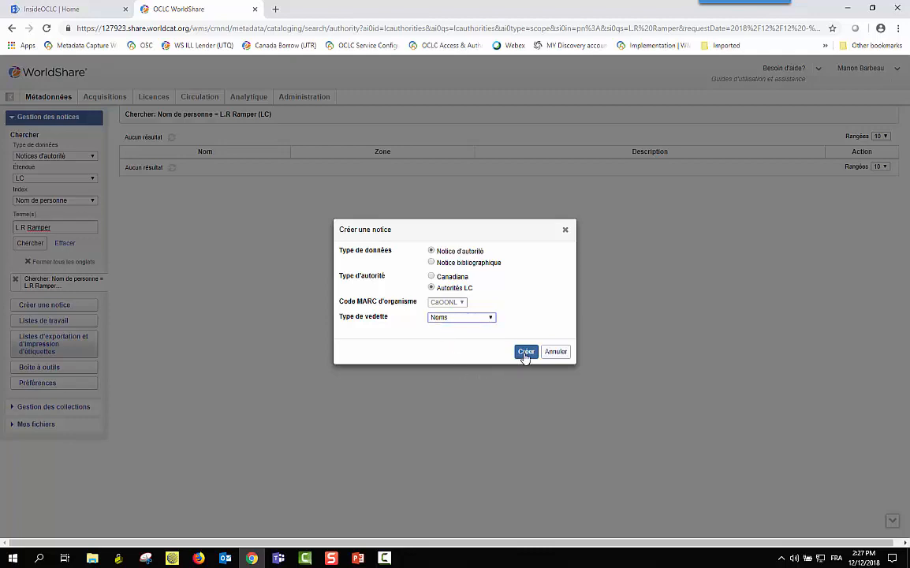
left_click(525, 352)
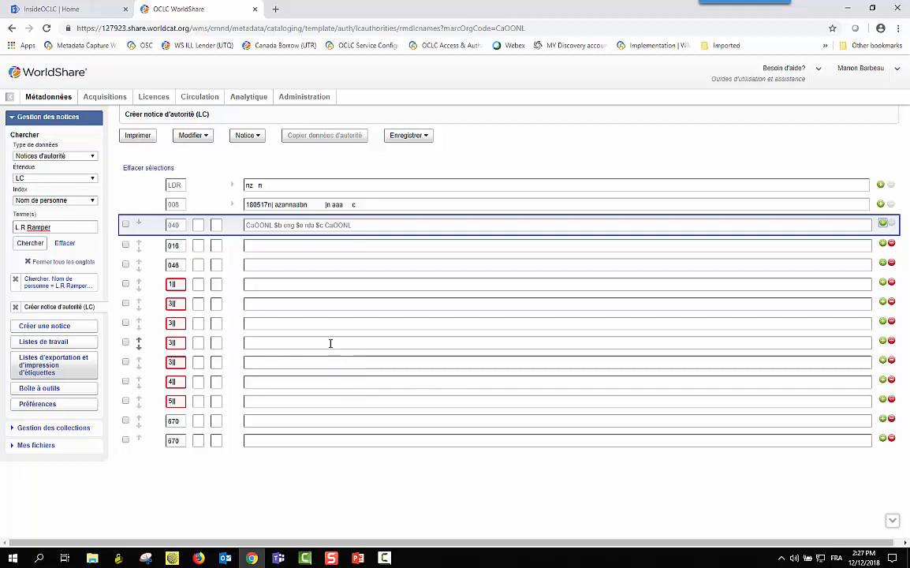
Make the heading row tag 100, indicator 1, with the author's name in $a and fuller form in $q
left_click(180, 286)
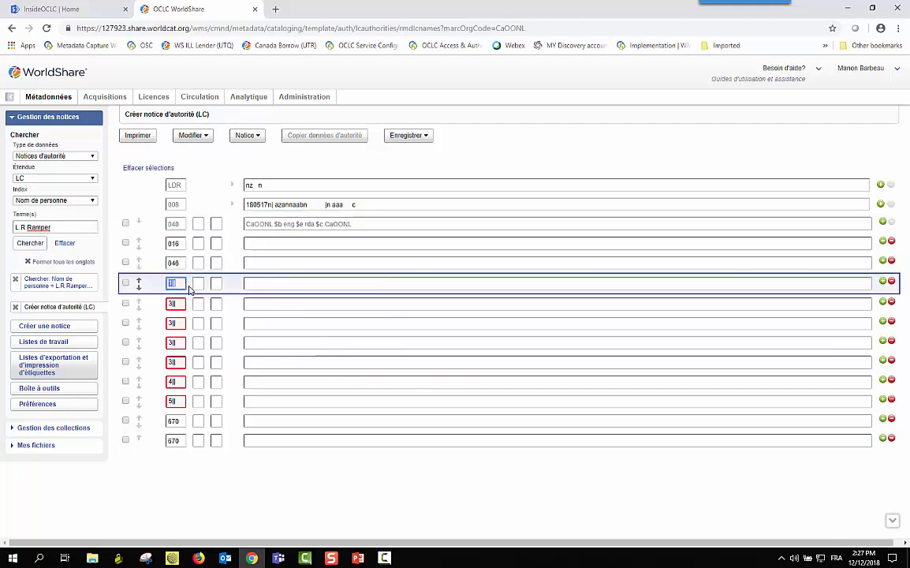
type("100")
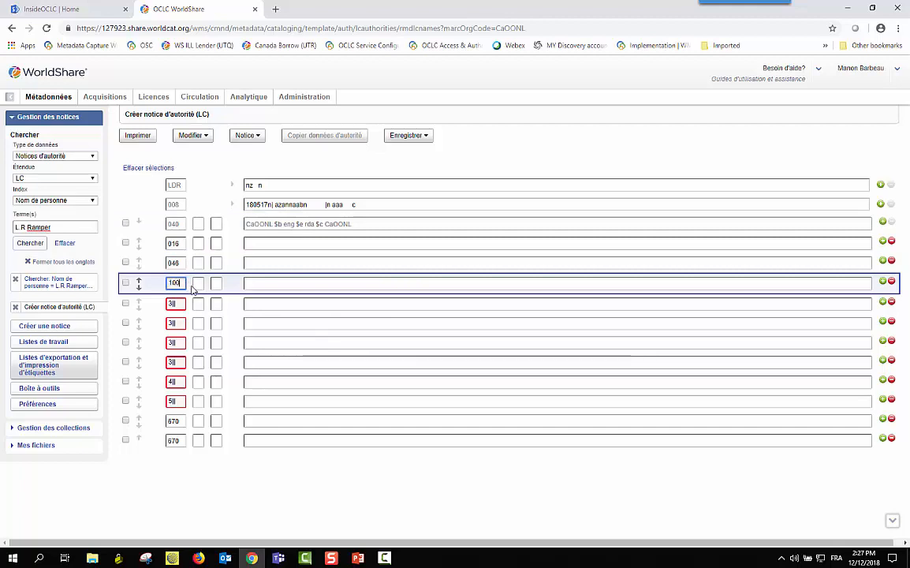
key("Tab")
type("1")
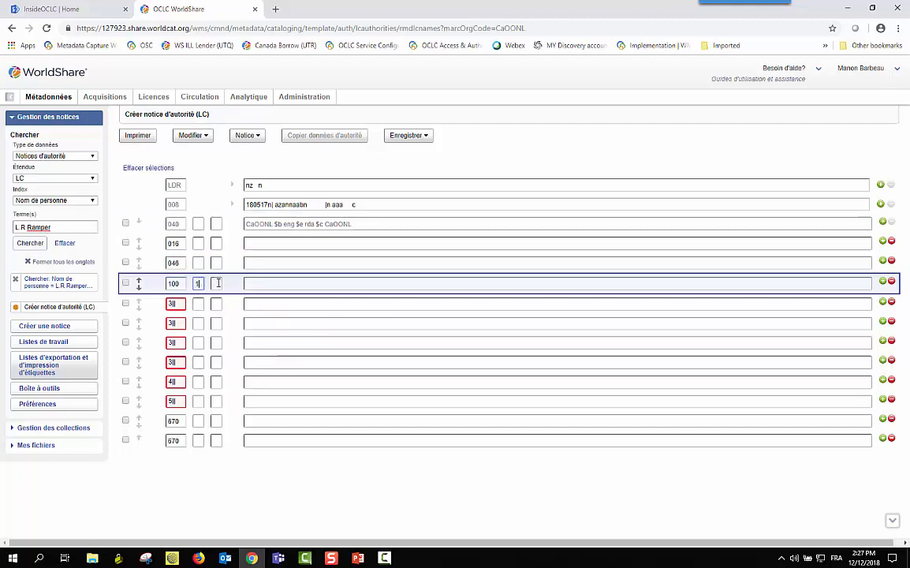
left_click(249, 285)
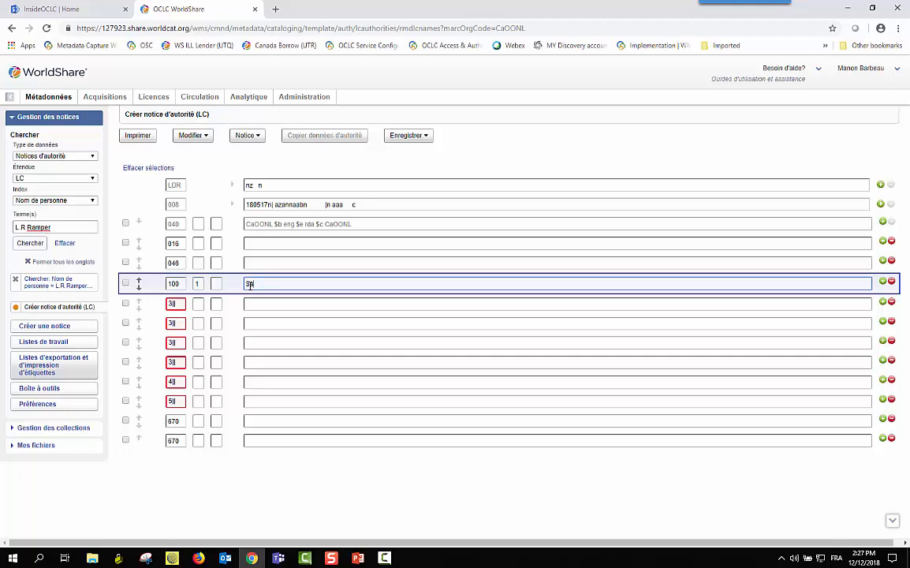
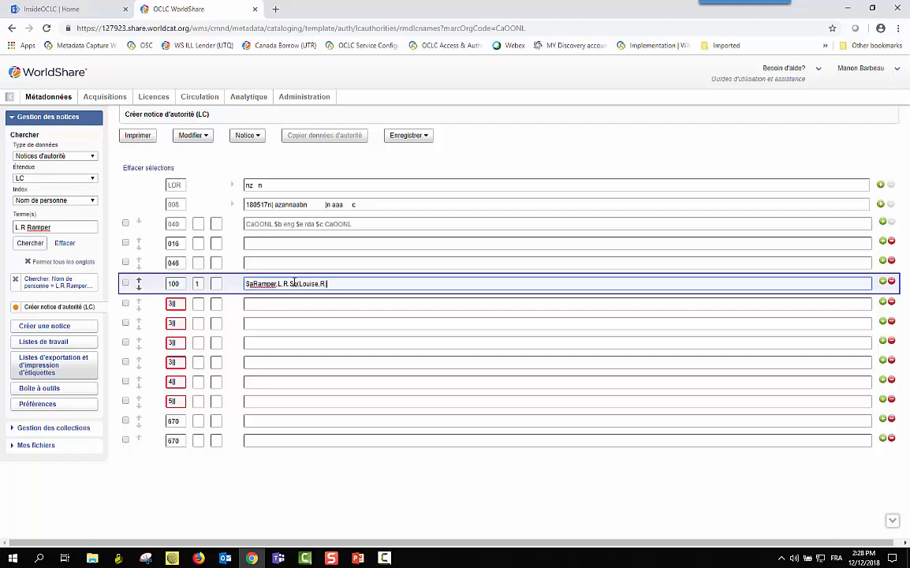
left_click(179, 382)
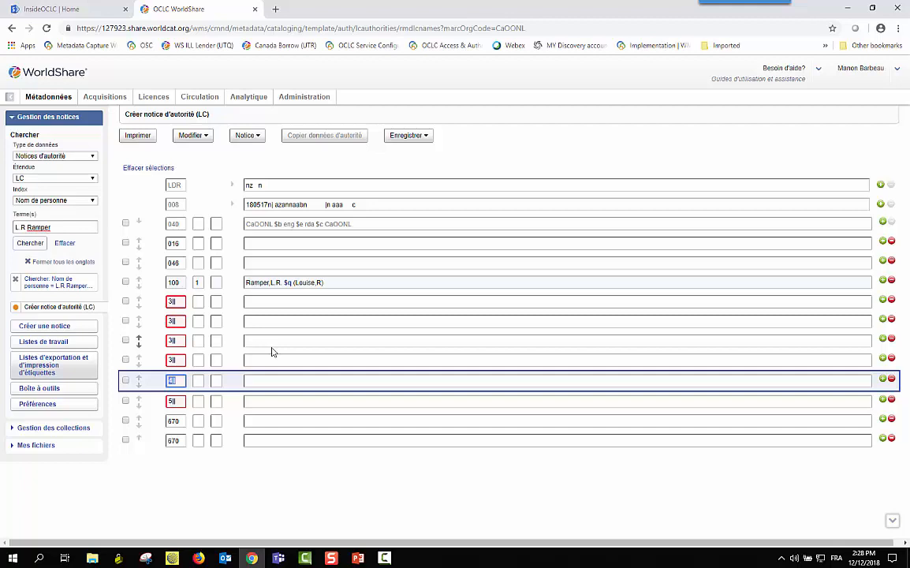
Turn the 4xx row into a 400 field, indicator 1, holding the author's variant surname in $a
left_click(181, 380)
type("00")
left_click(198, 380)
type("1")
left_click(262, 382)
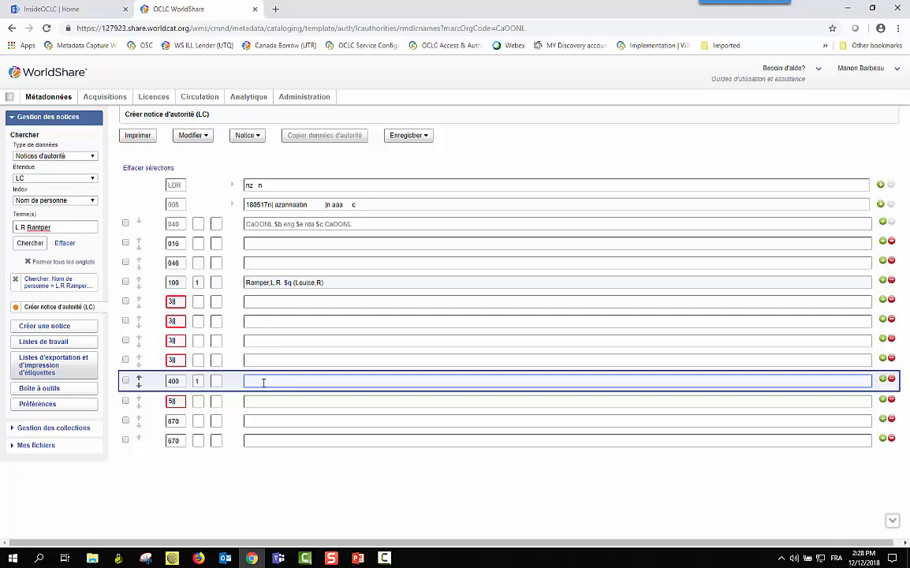
type("$aRaMPER")
key("BackSpace")
key("BackSpace")
key("BackSpace")
key("BackSpace")
type("mper")
left_click(181, 401)
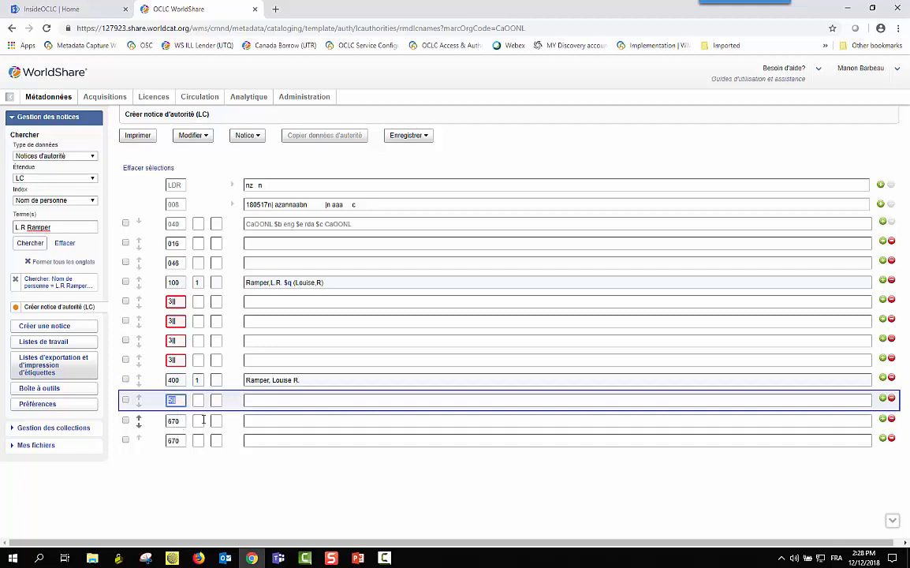
Complete the 670 citation as 'Thinking of you, 2016' with $b title page and the name as found
left_click(257, 420)
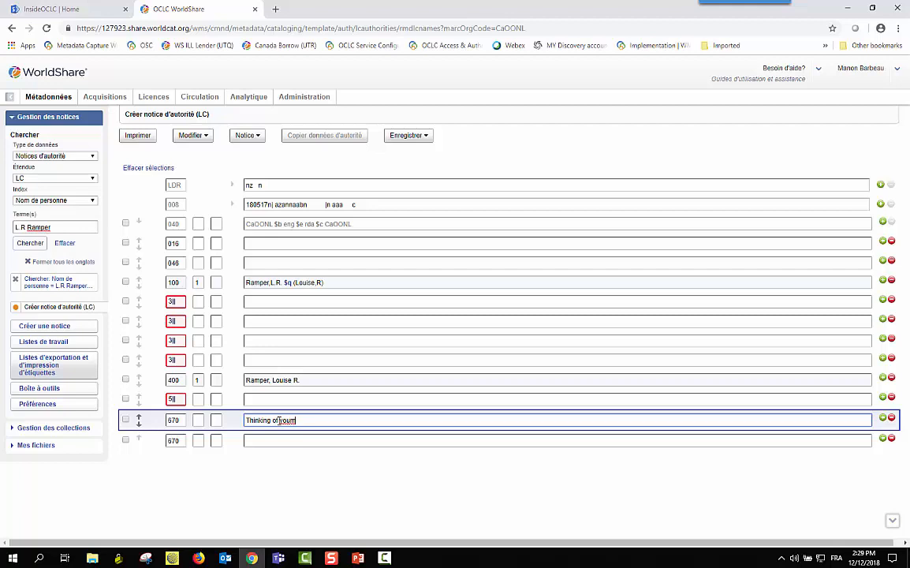
key("BackSpace")
type(". 20")
type("page")
type(" (L.R. Ramper")
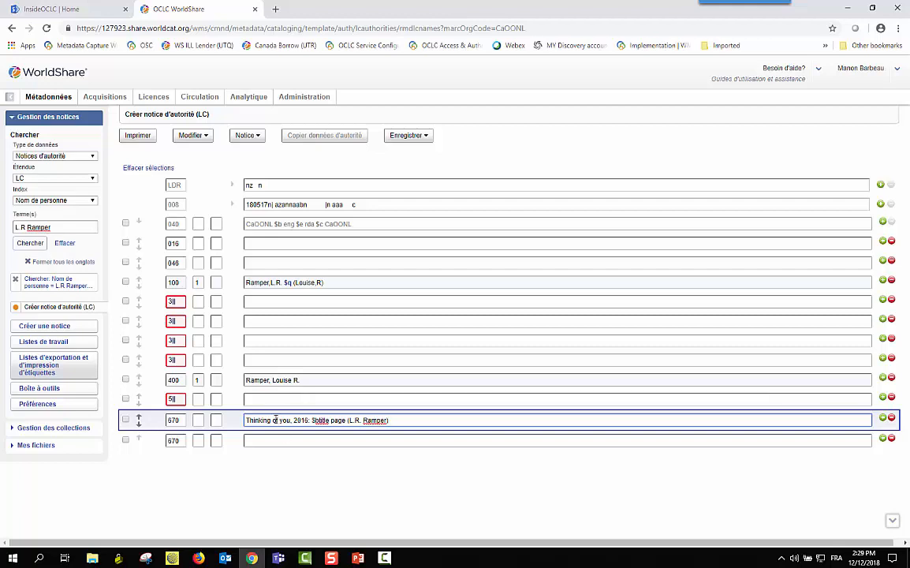
left_click(307, 459)
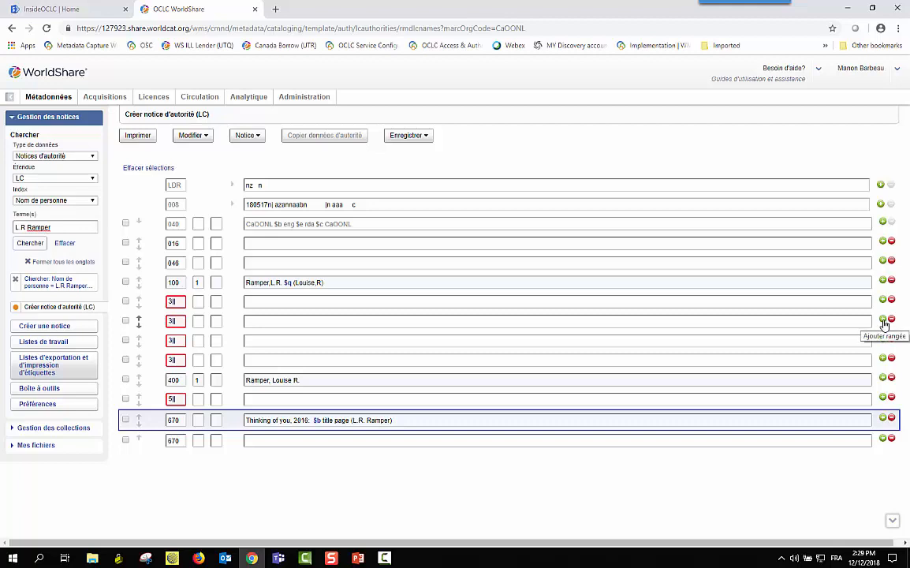
left_click(883, 319)
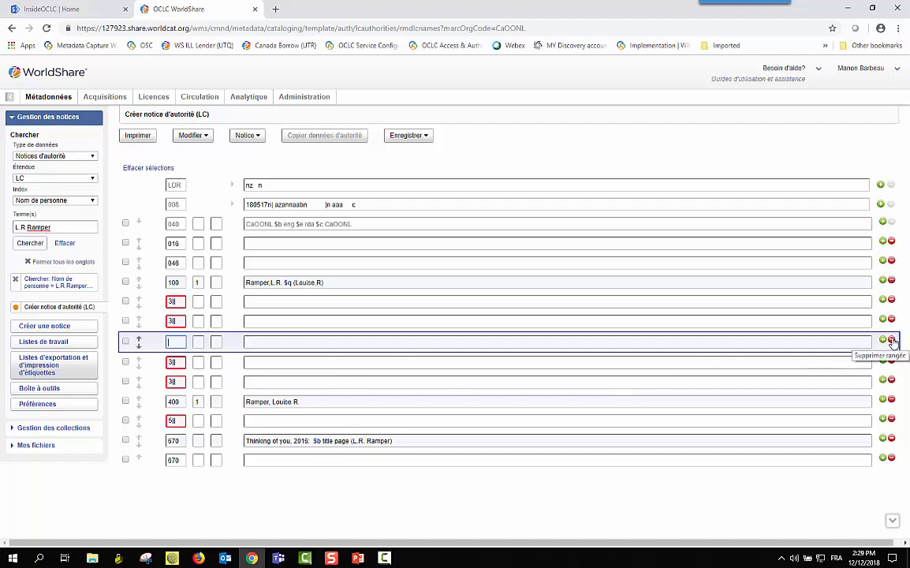
left_click(892, 341)
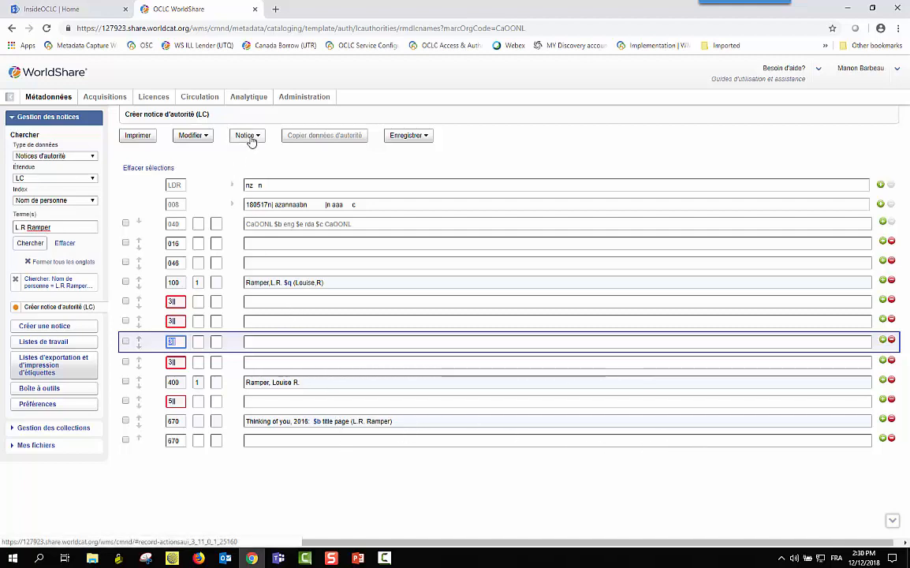
Apply Notice > Reformater so the empty extra 670 row is removed
left_click(209, 139)
left_click(244, 136)
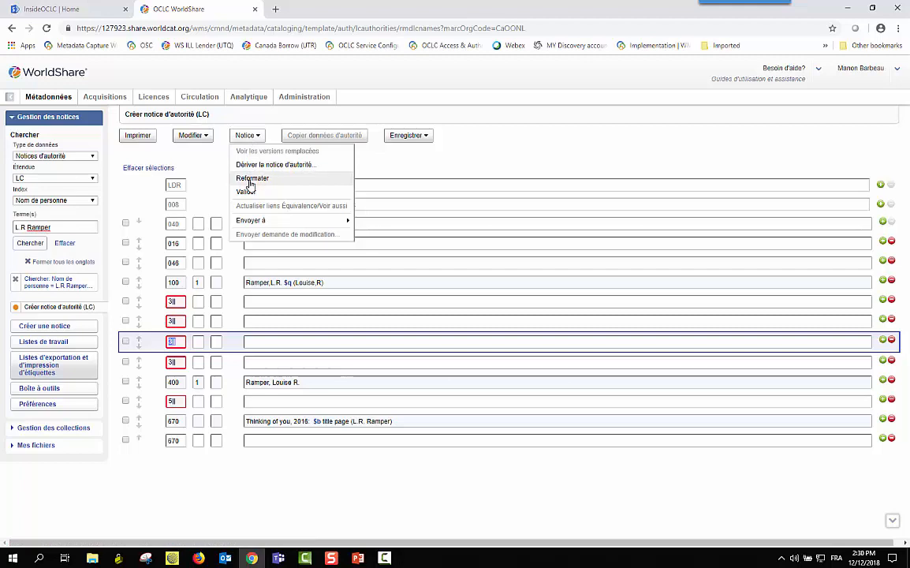
left_click(250, 179)
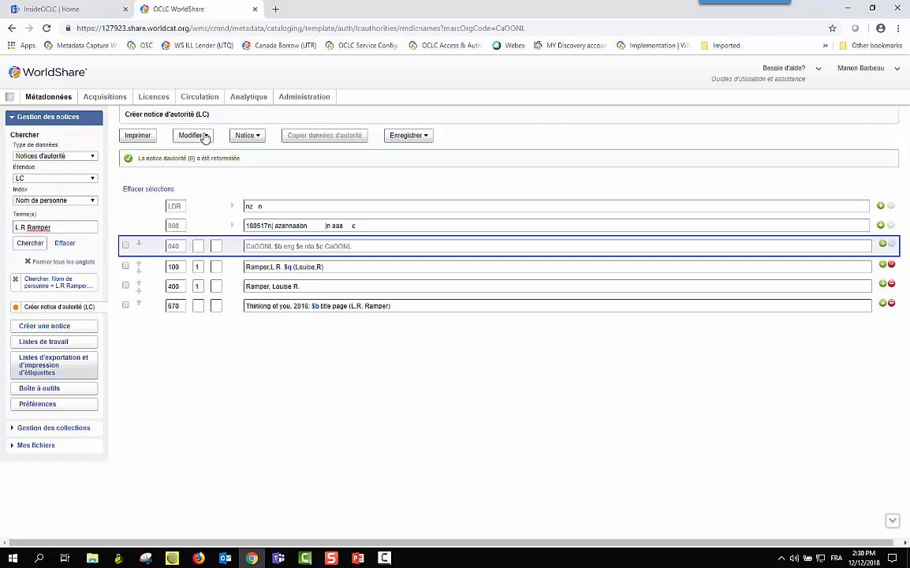
Validate the record with Notice > Valider, revealing two 008/29 'n' errors tied to the 400 field
left_click(253, 137)
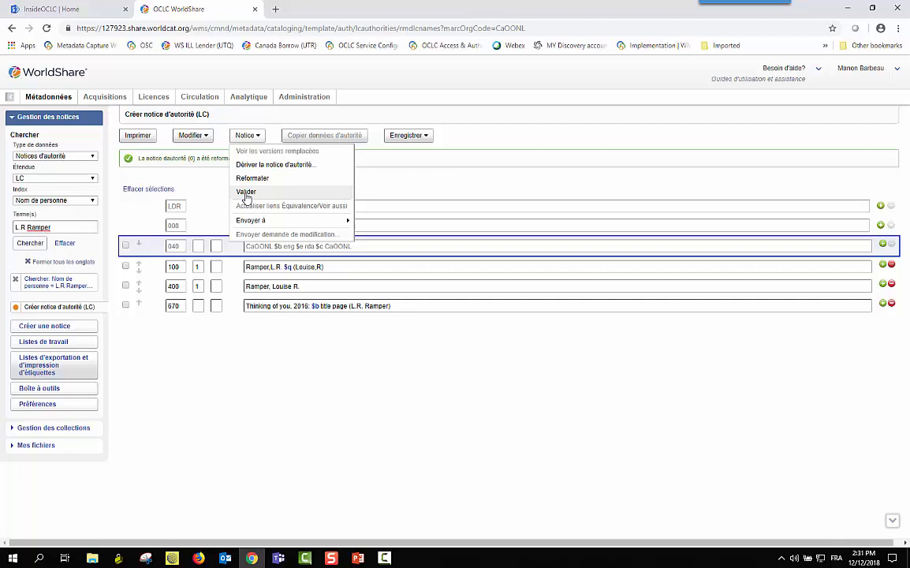
left_click(246, 193)
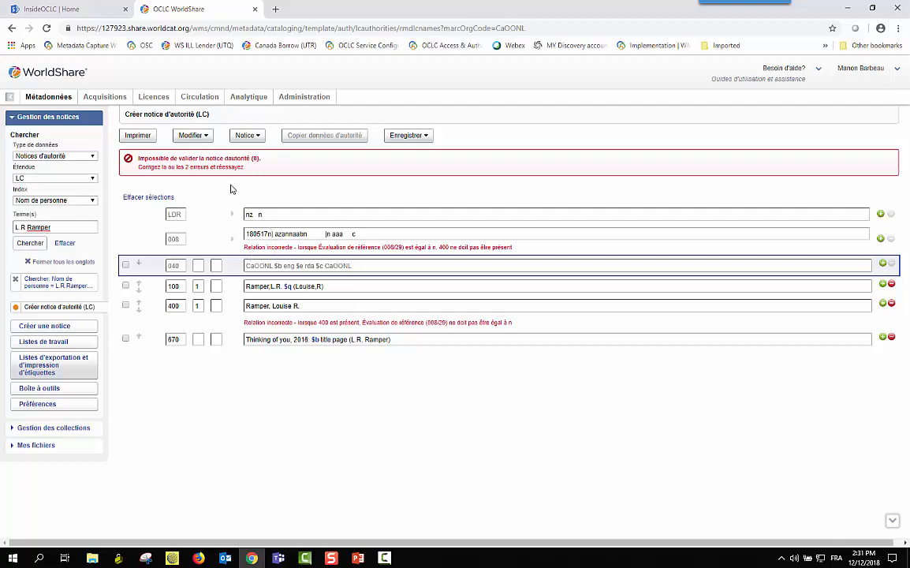
Select the 008 field to correct the flagged reference-evaluation coding
left_click(517, 252)
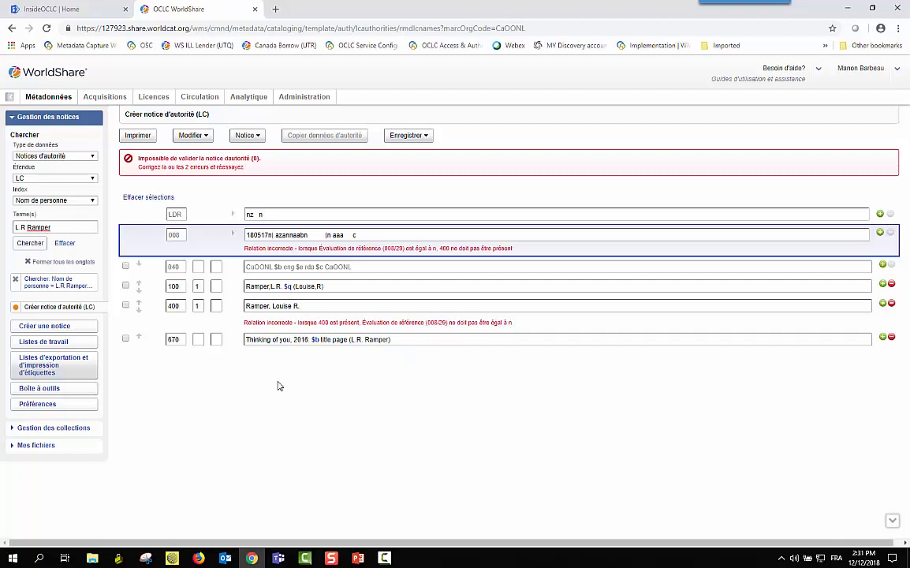
Set 008 Évaluation du renvoi to 'a - Rappels conformes à la vedette', checking the MARC help page
left_click(233, 236)
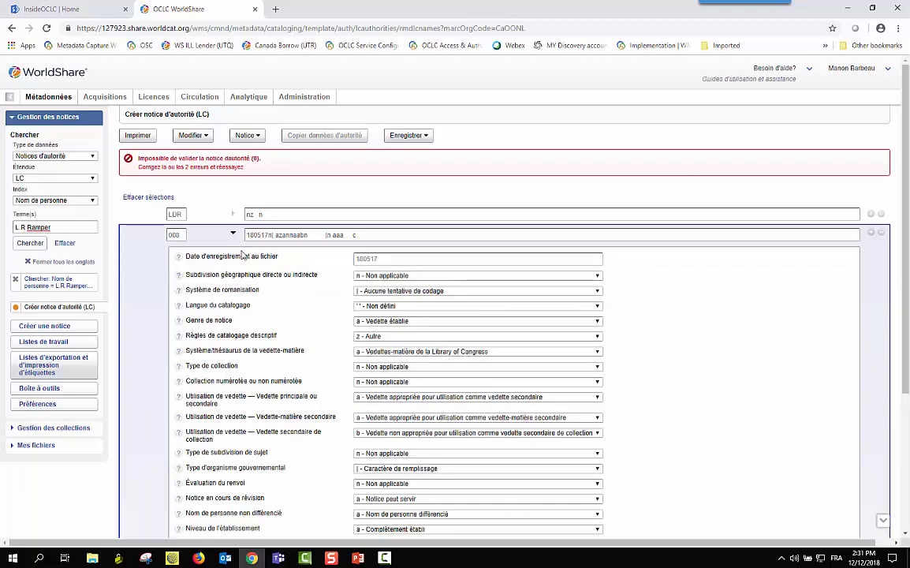
scroll(263, 305, "down", 3)
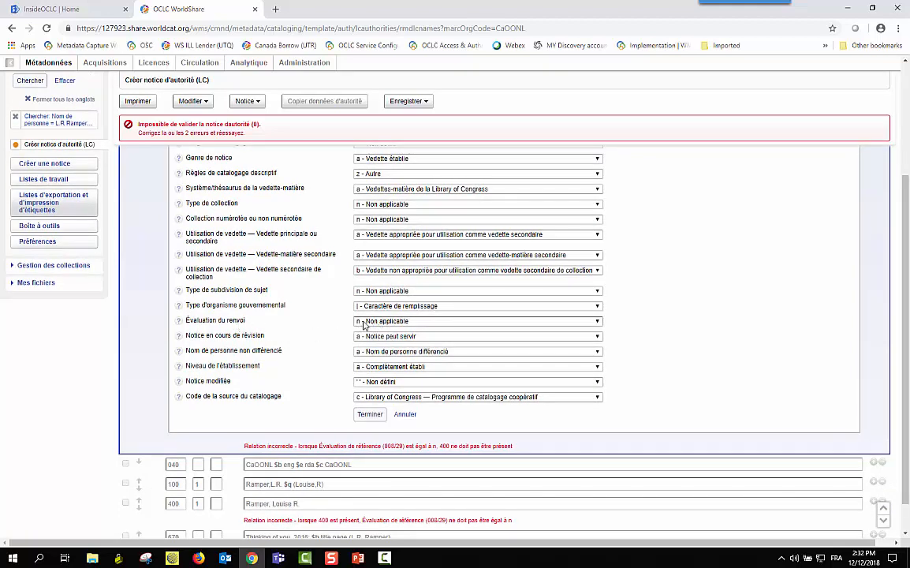
left_click(597, 322)
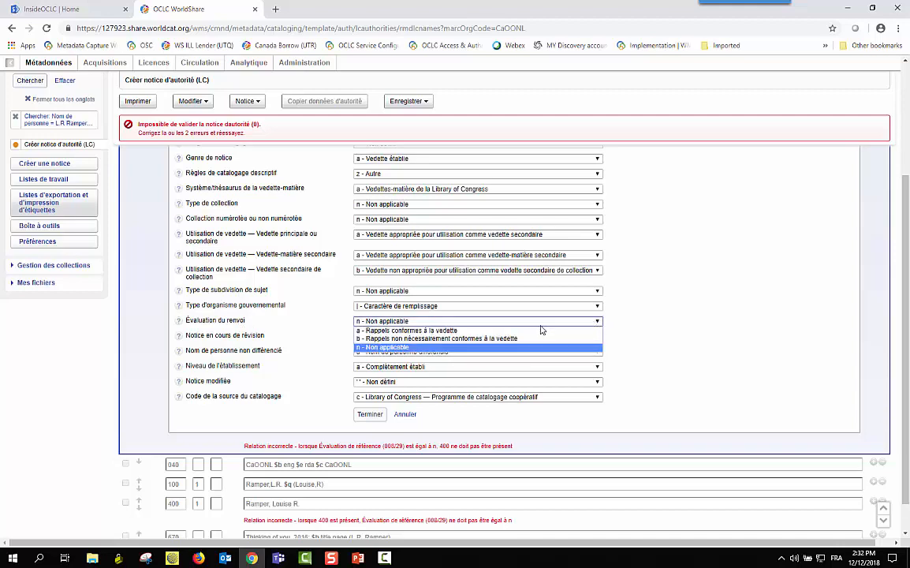
left_click(456, 330)
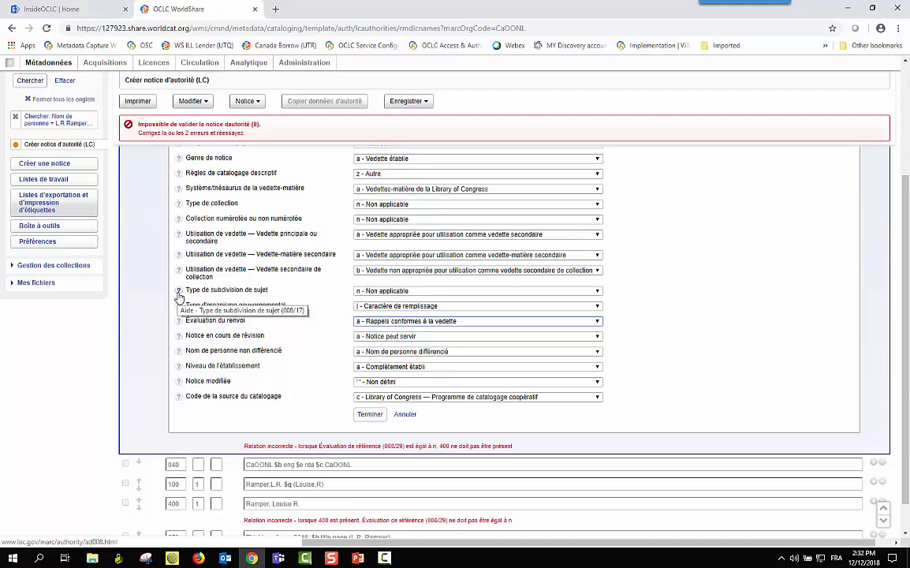
left_click(178, 293)
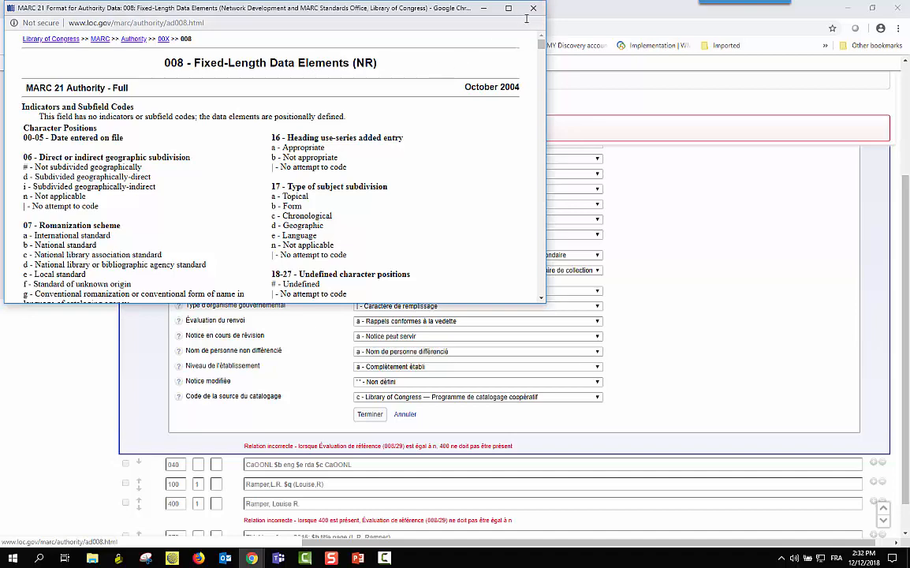
left_click(533, 9)
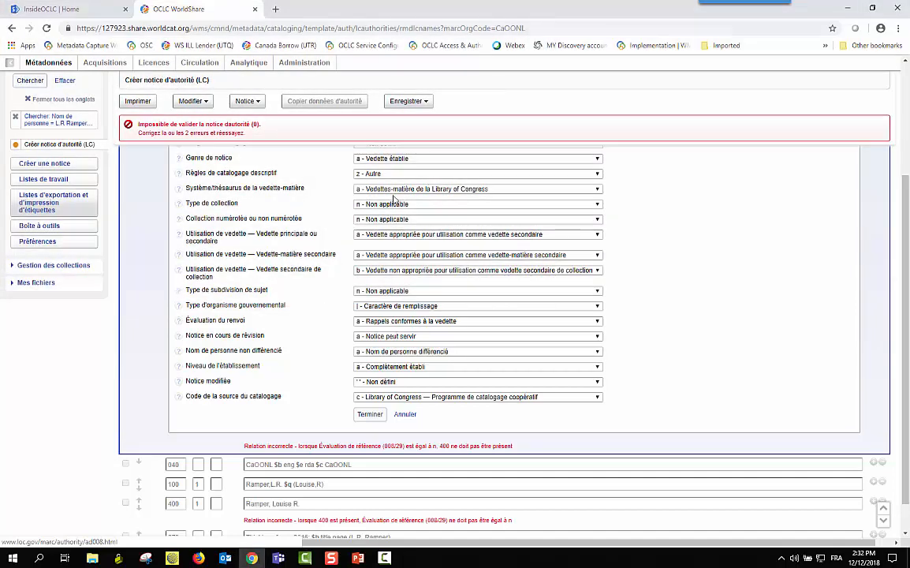
left_click(369, 414)
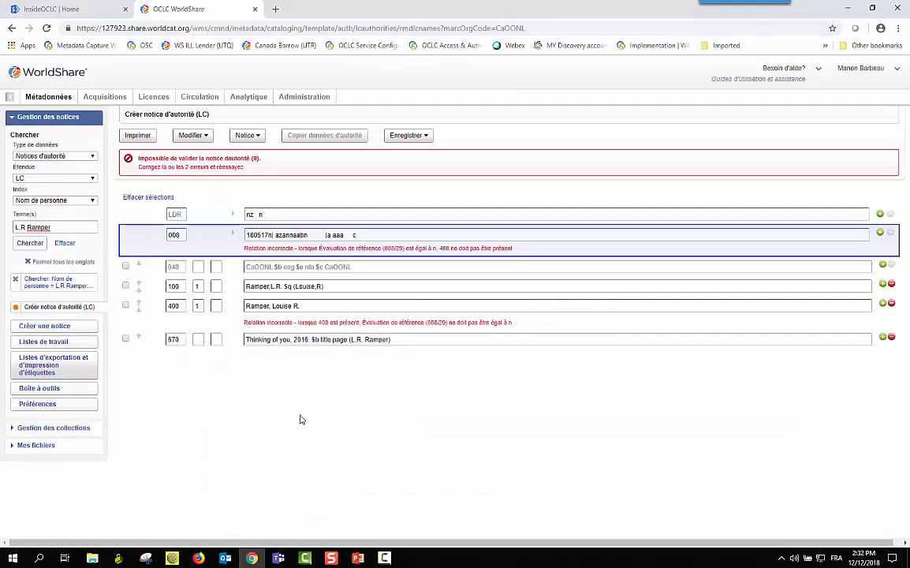
Run Notice > Valider again, confirming the record now passes with no errors
left_click(259, 137)
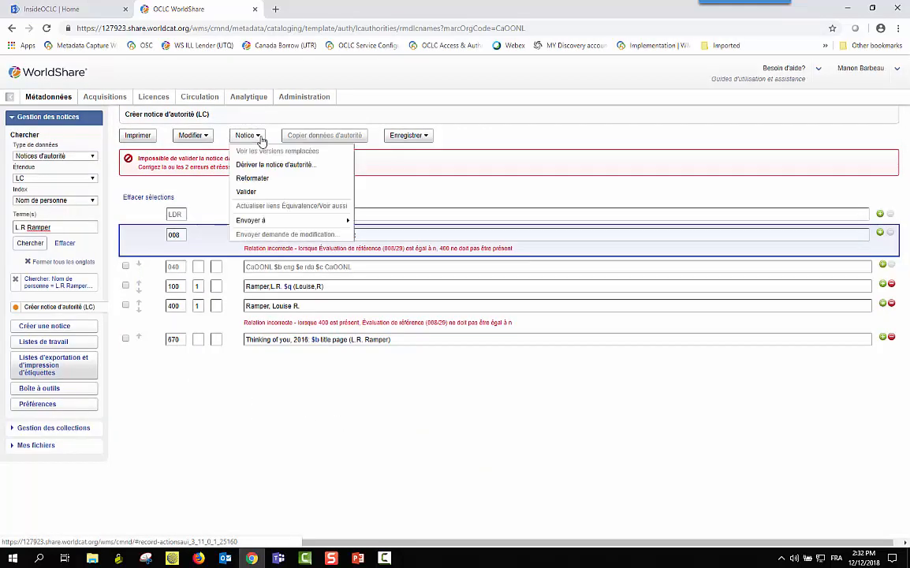
left_click(247, 192)
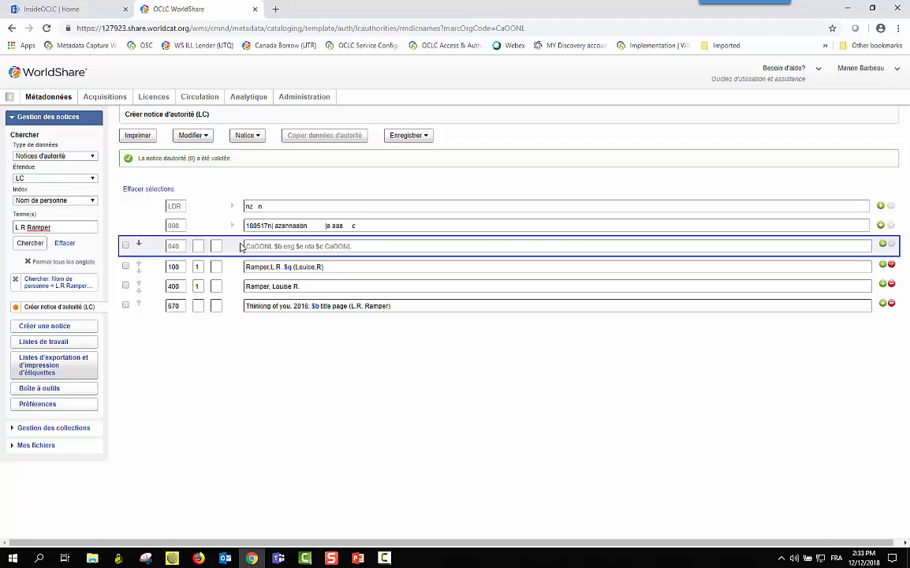
double_click(179, 287)
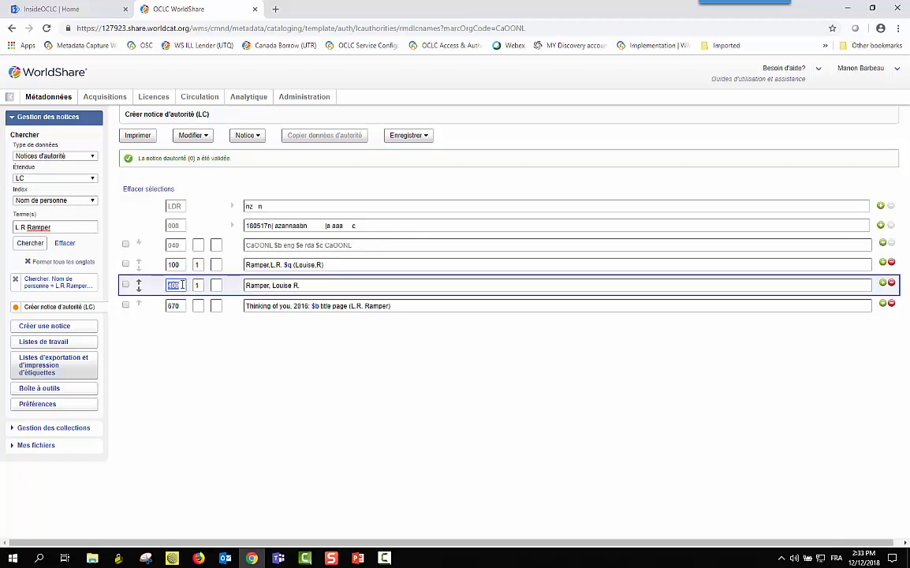
right_click(178, 287)
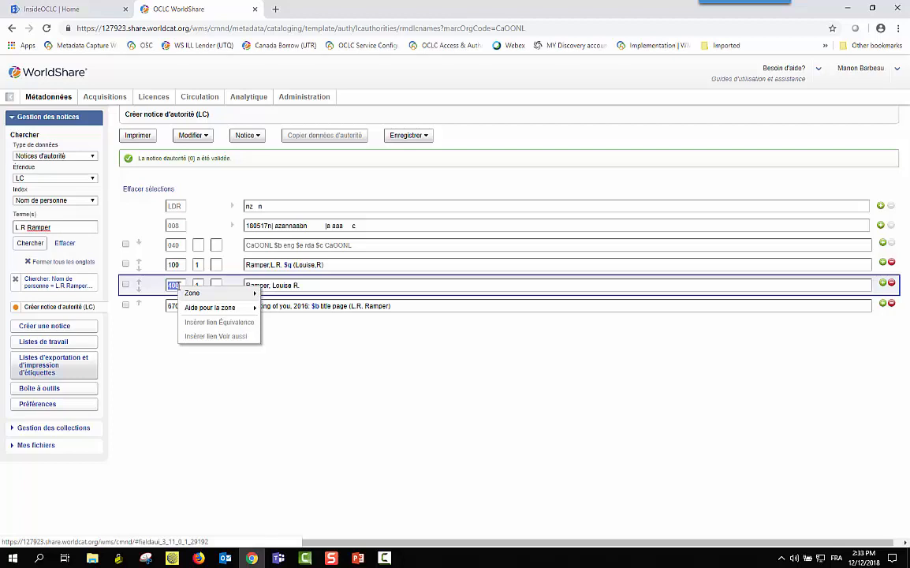
mouse_move(213, 298)
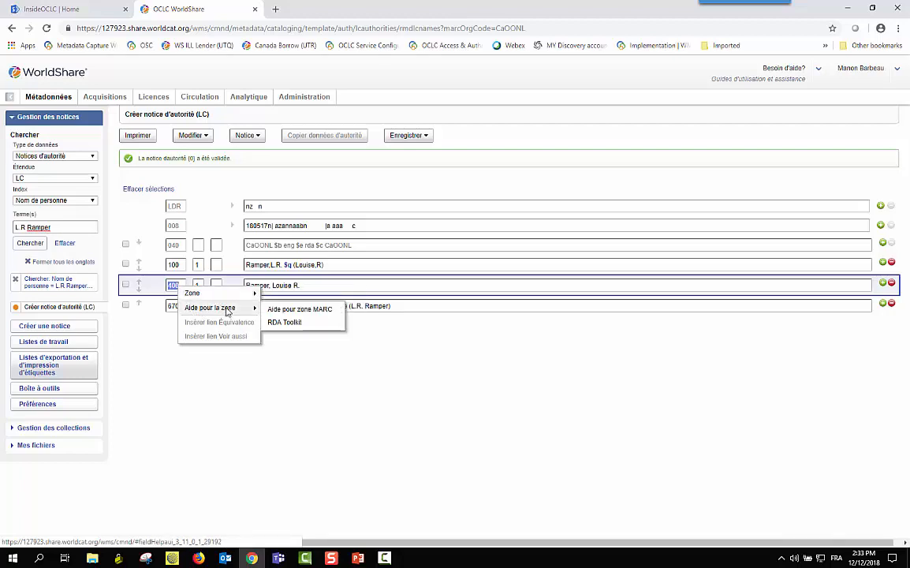
left_click(302, 316)
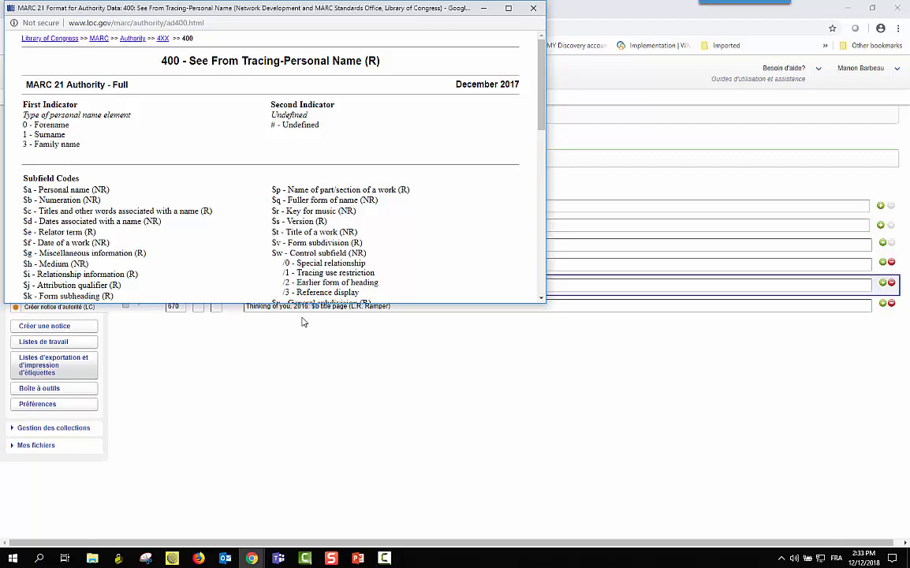
left_click(534, 10)
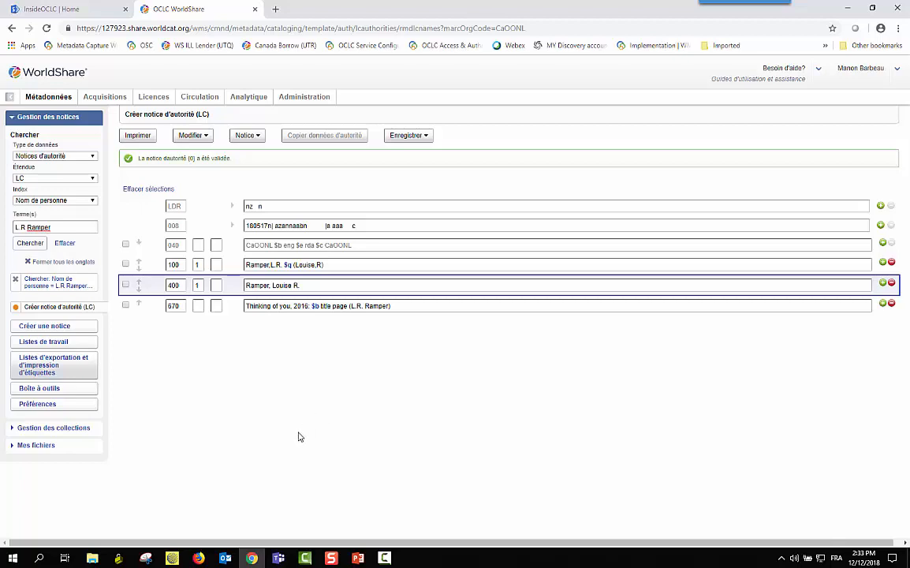
left_click(426, 137)
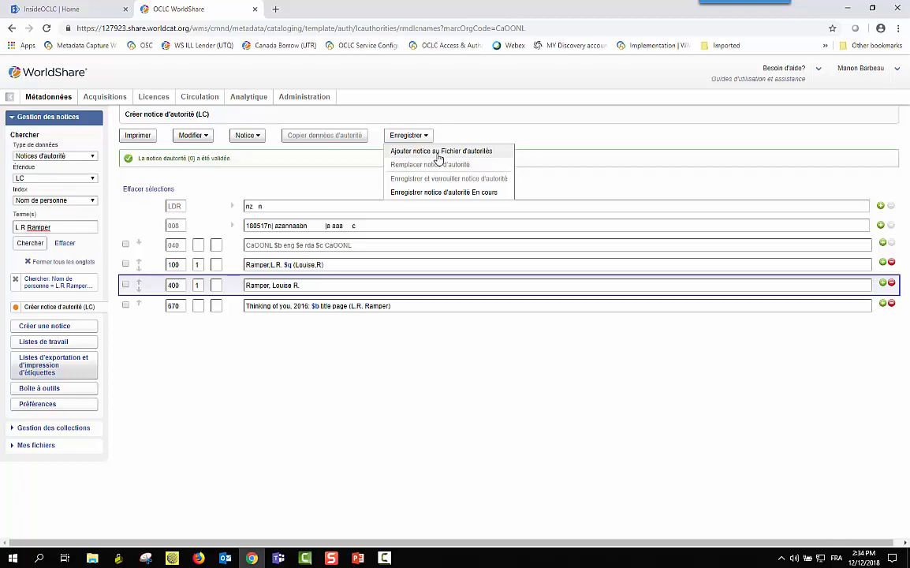
left_click(371, 178)
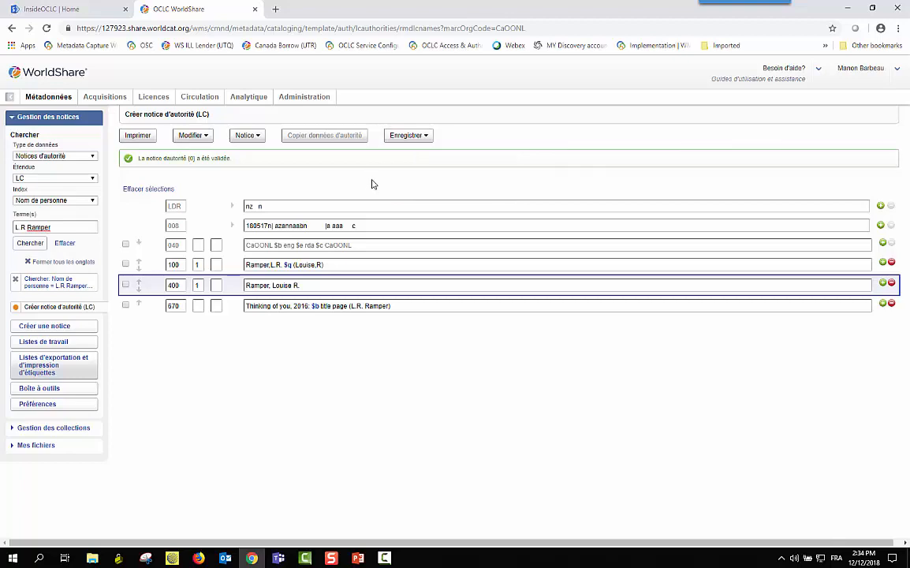
left_click(408, 140)
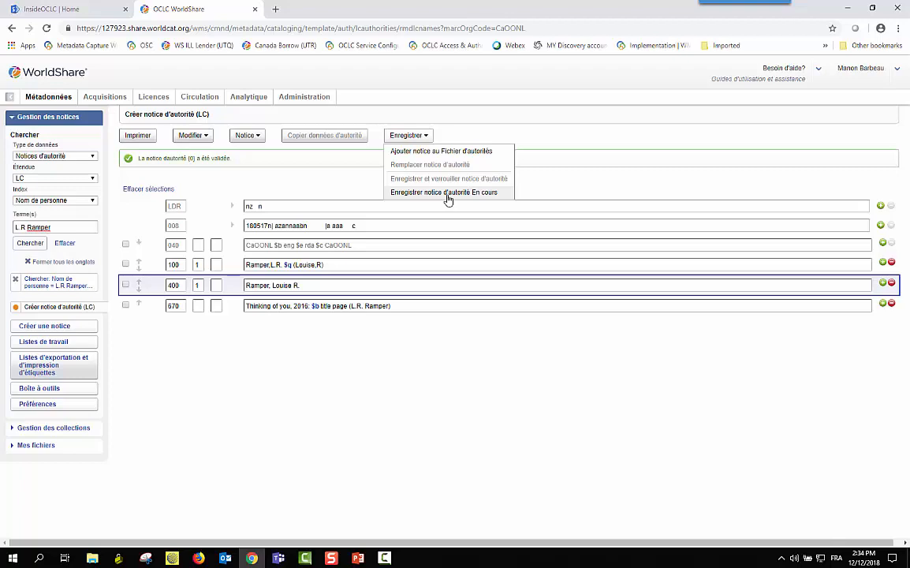
left_click(448, 193)
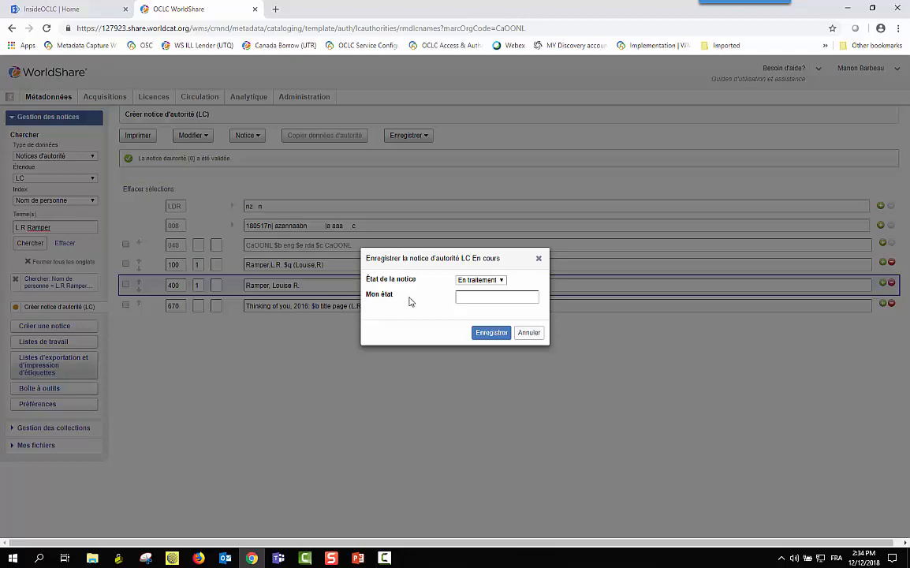
left_click(502, 282)
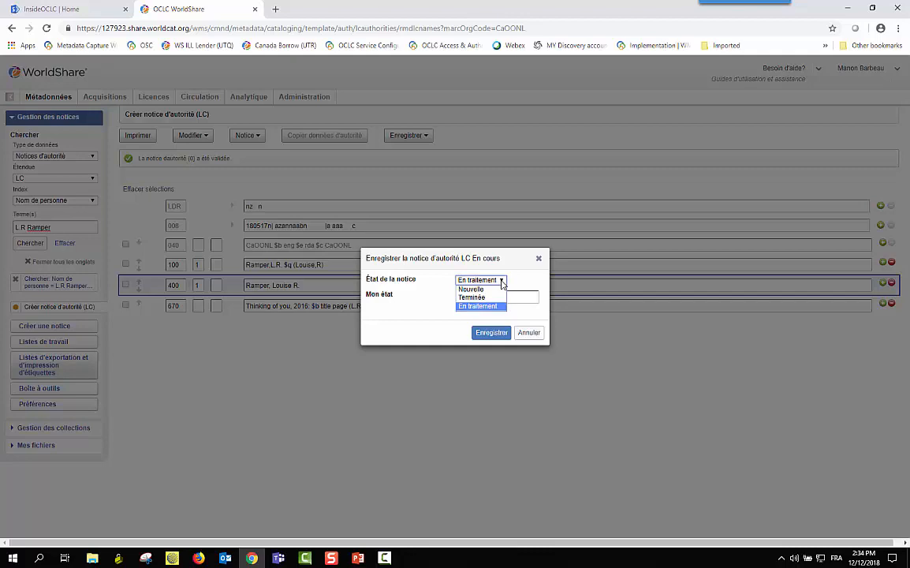
left_click(496, 307)
left_click(493, 298)
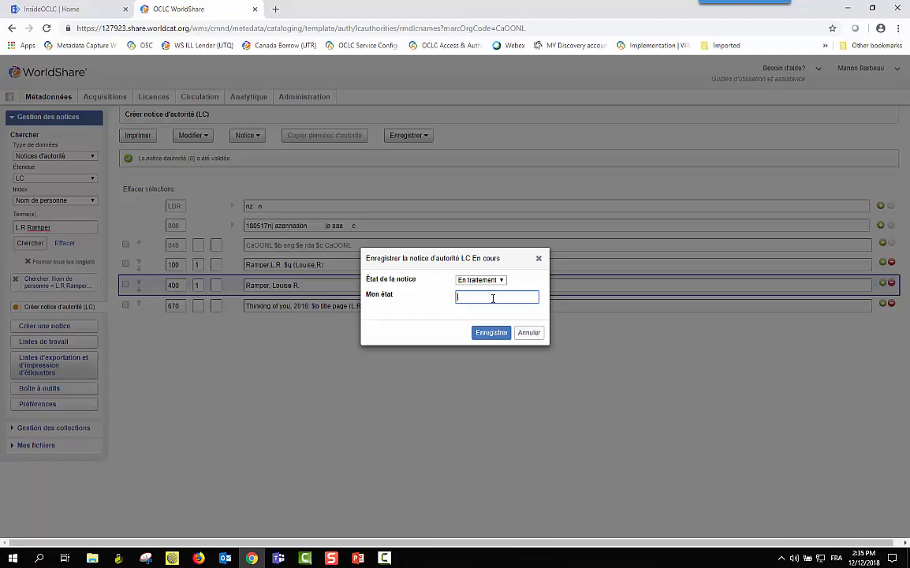
type("Manon")
left_click(529, 332)
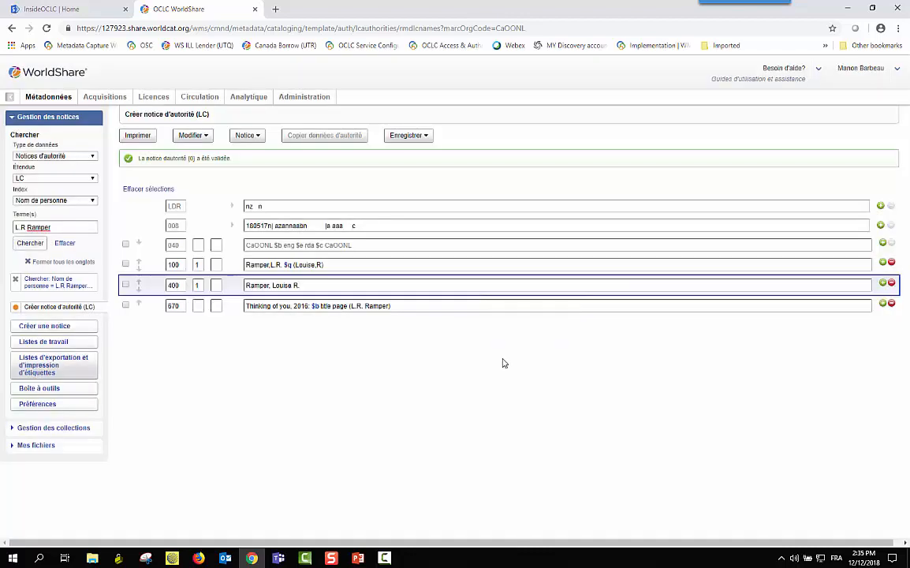
Keep Authority records as the data type, leave the scope unchanged, and open the save options
left_click(85, 155)
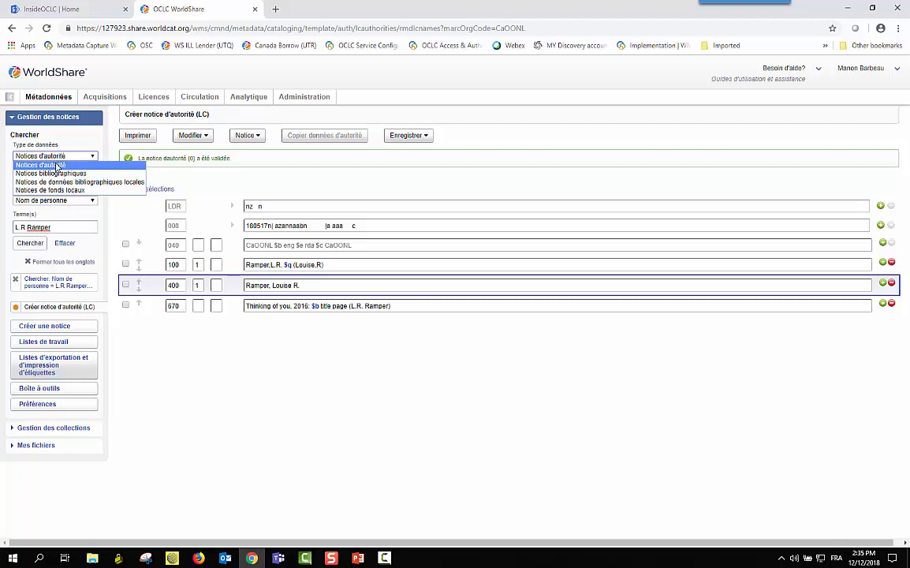
left_click(57, 165)
left_click(82, 178)
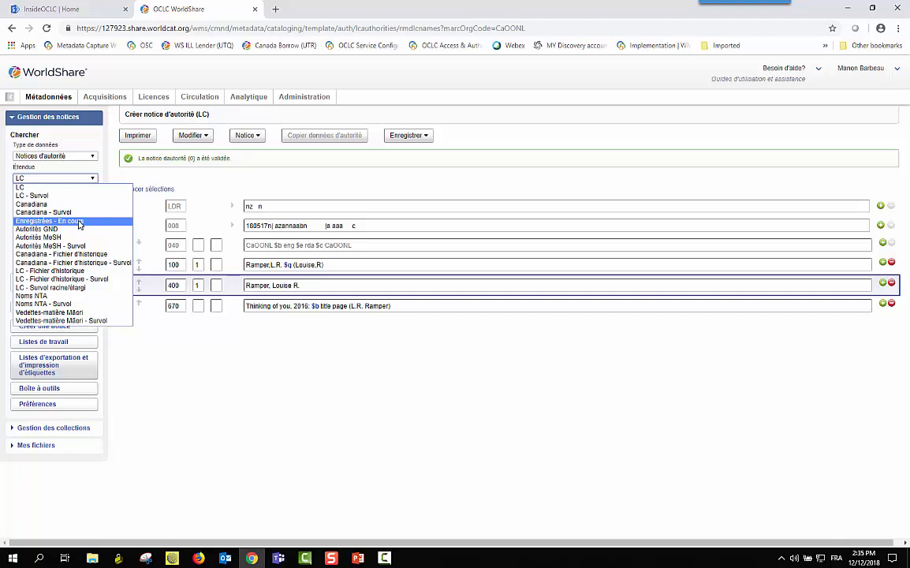
left_click(308, 324)
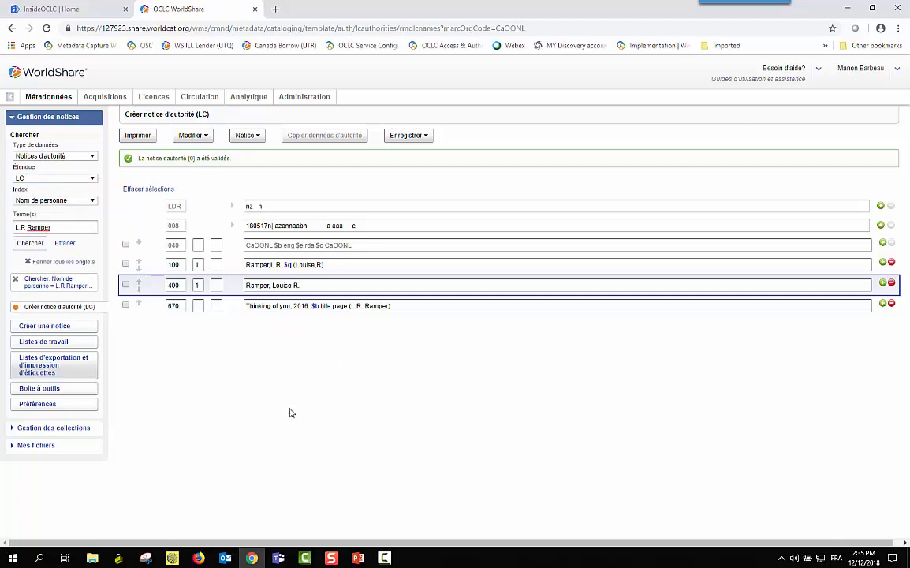
left_click(423, 135)
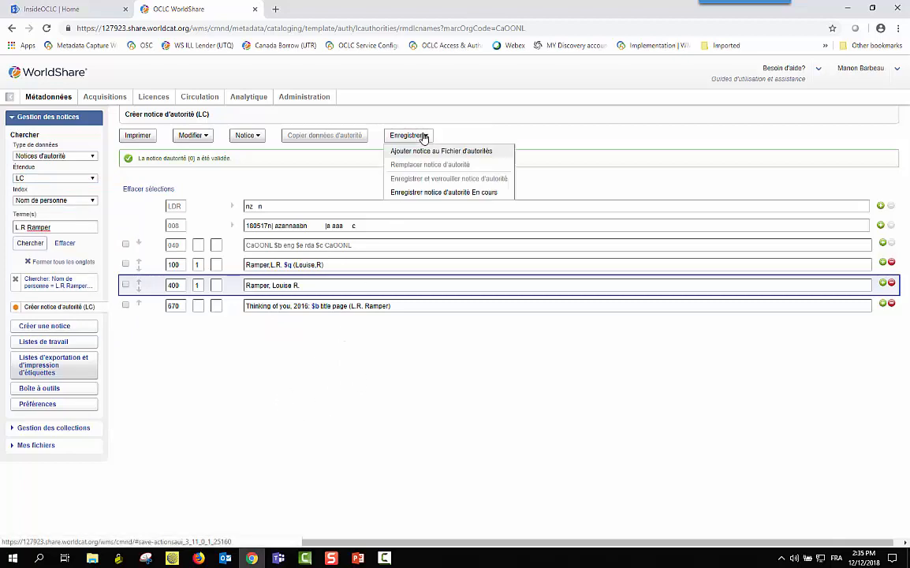
Choose the In Progress save option, then cancel the Enregistrer dialog without saving
left_click(431, 193)
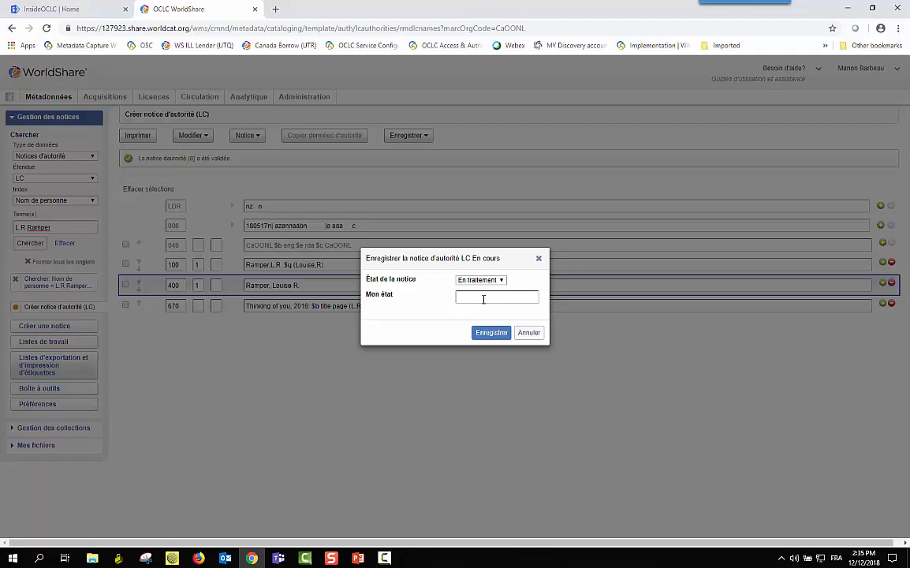
left_click(484, 299)
left_click(522, 337)
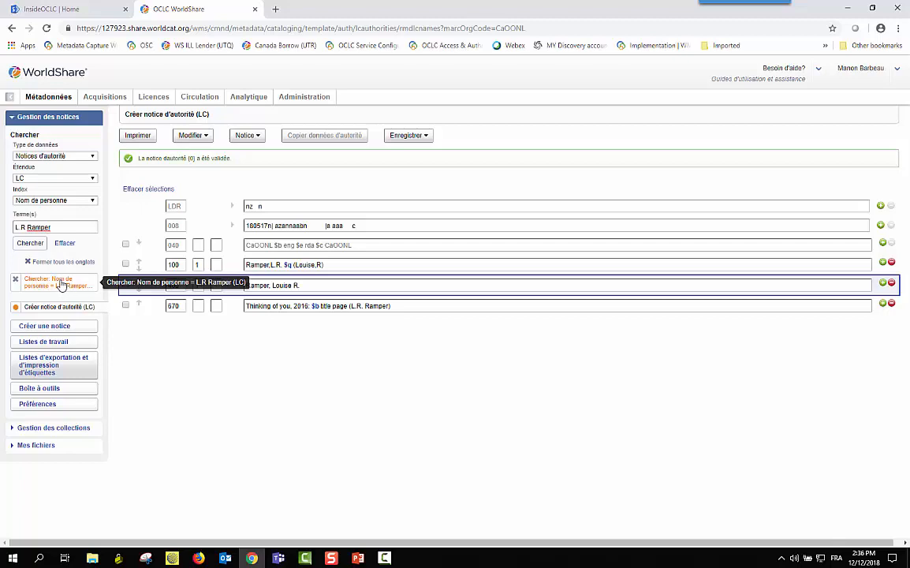
Close the name search tab and all other open tabs, then clear the search term
left_click(16, 282)
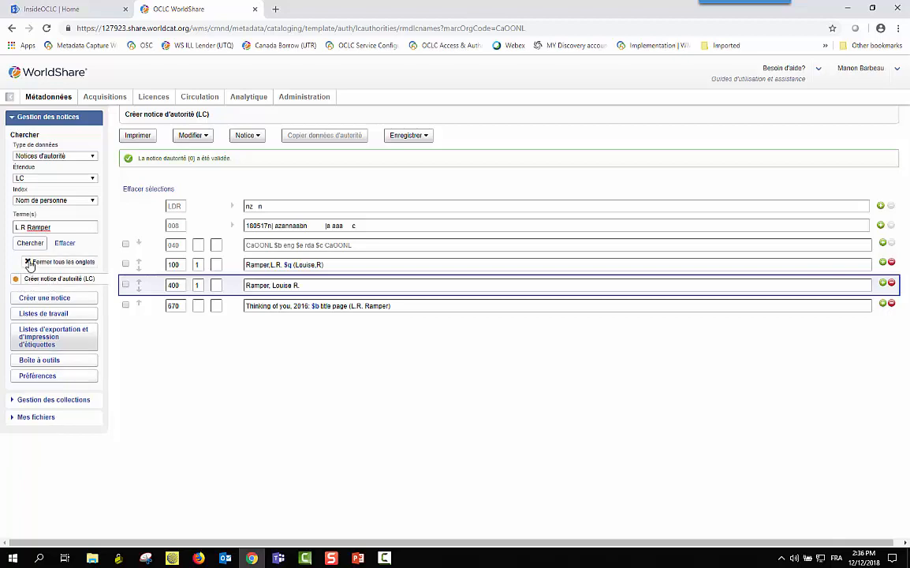
left_click(29, 263)
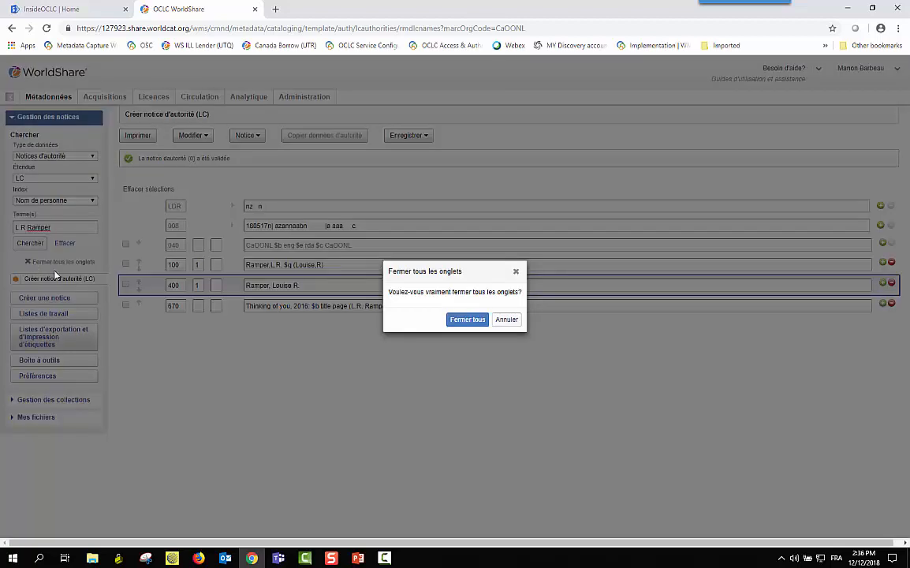
left_click(479, 321)
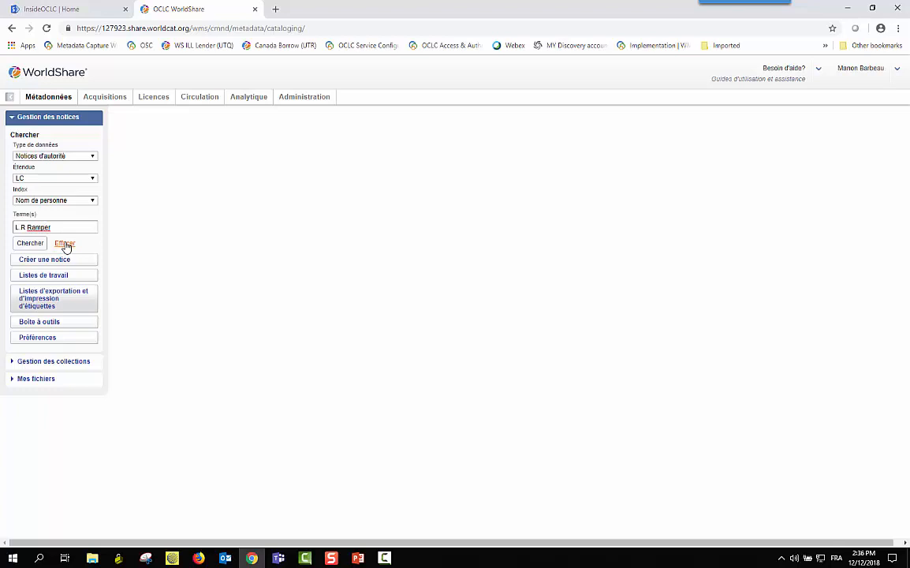
left_click(65, 243)
left_click(79, 228)
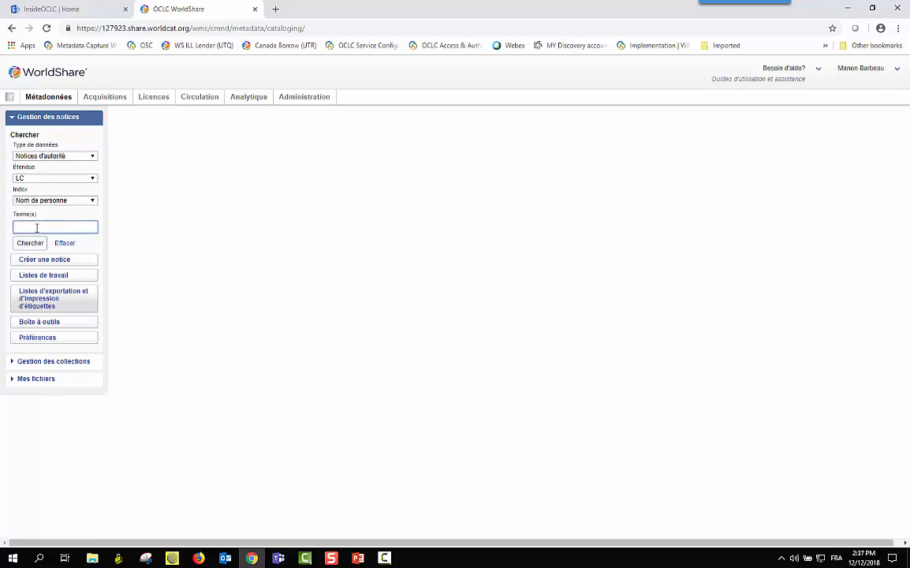
Search LC personal-name authorities for the Junie B. Jones author and scroll the 33 results
type("Park barba")
type("s")
type("a")
left_click(28, 243)
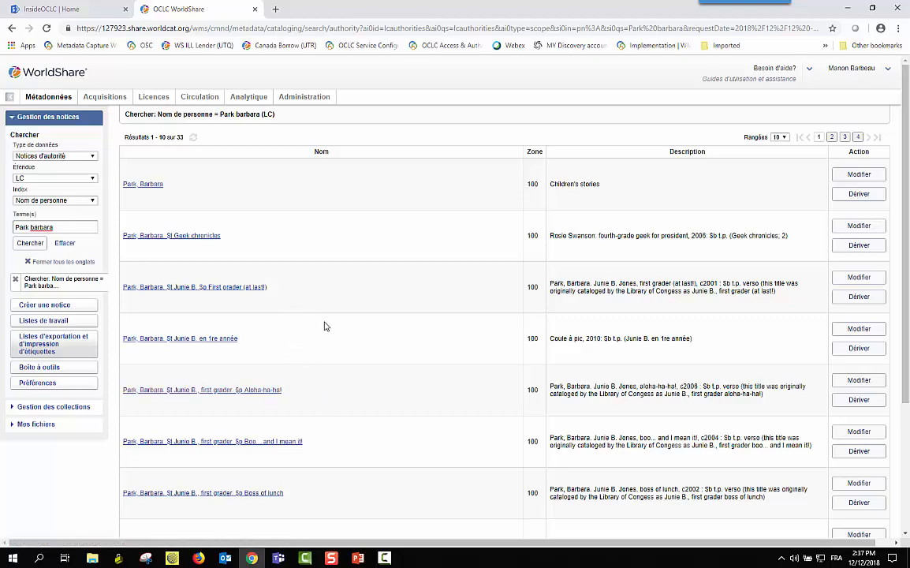
scroll(324, 325, "down", 1)
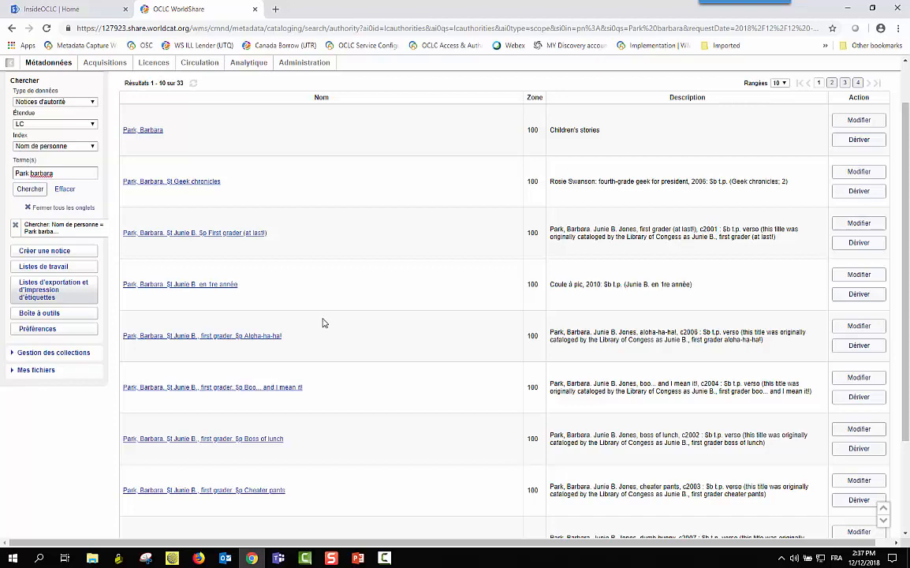
Open result 3, the 'First grader (at last!)' name-title record, and show the Notice menu
left_click(180, 235)
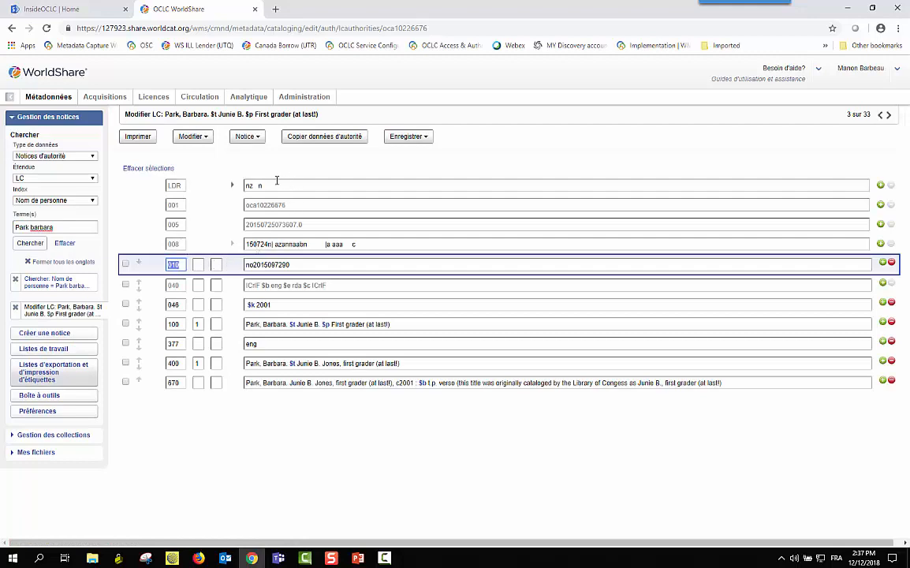
left_click(256, 140)
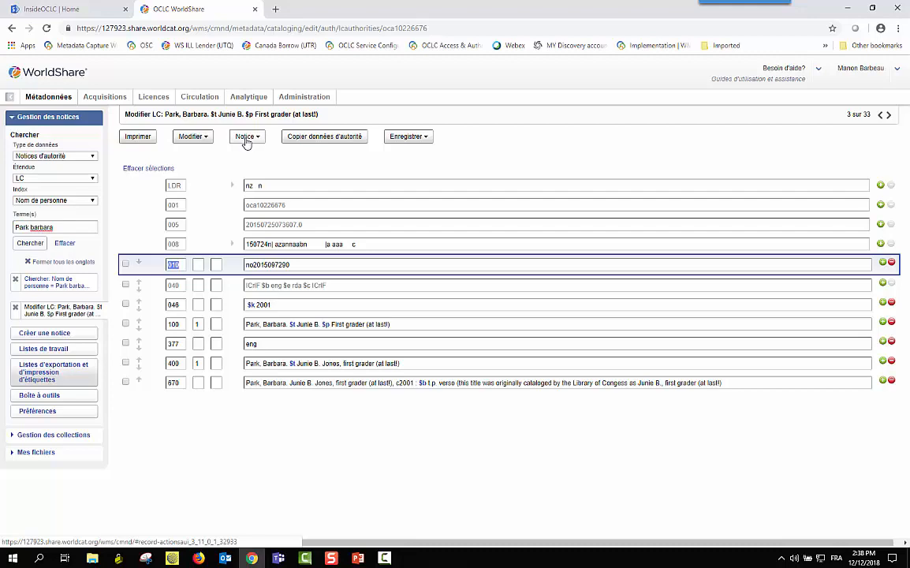
left_click(245, 140)
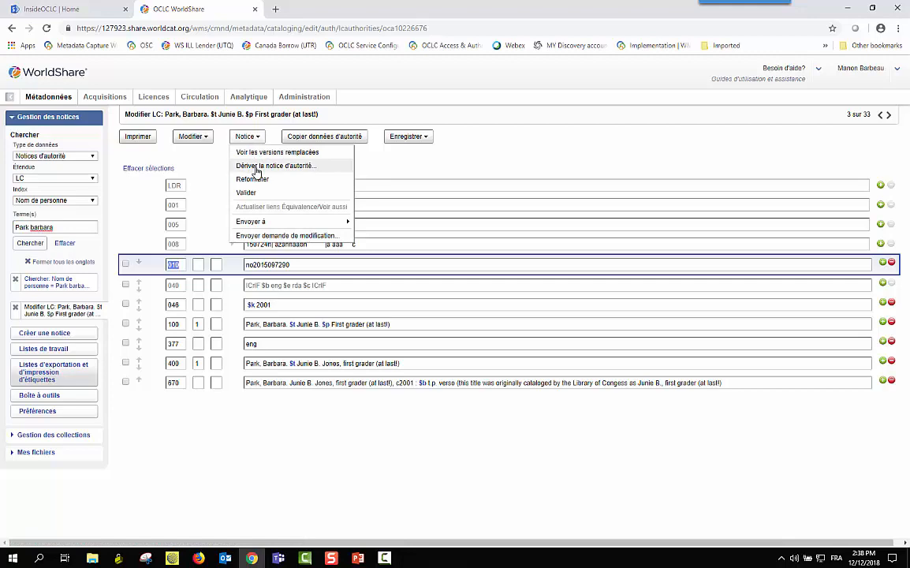
Derive a new LC authority record using Dériver la notice d'autorité with LC kept
left_click(257, 167)
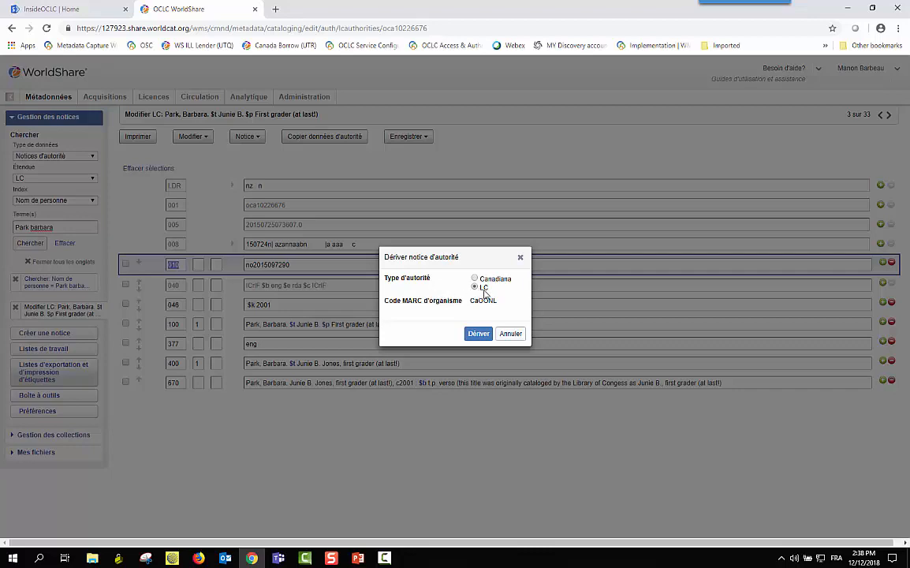
left_click(479, 333)
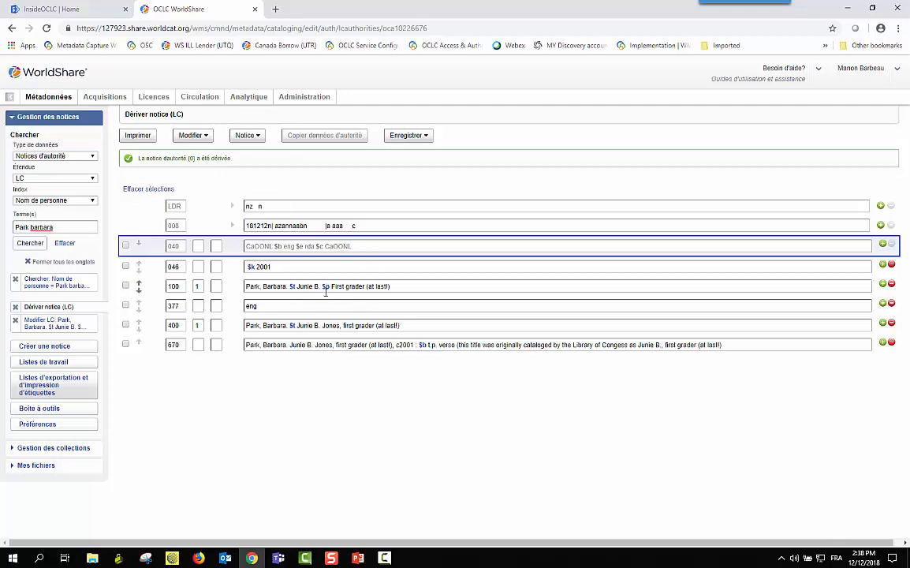
left_click(366, 287)
key("BackSpace")
key("BackSpace")
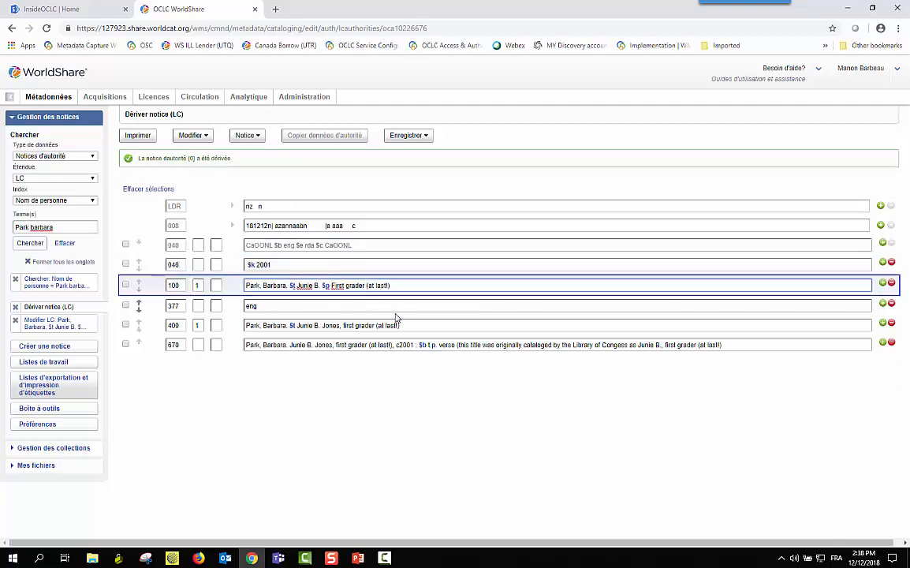
key("BackSpace")
key("BackSpace")
key("BackSpace")
key("BackSpace")
key("BackSpace")
key("BackSpace")
key("BackSpace")
key("BackSpace")
key("BackSpace")
key("BackSpace")
key("BackSpace")
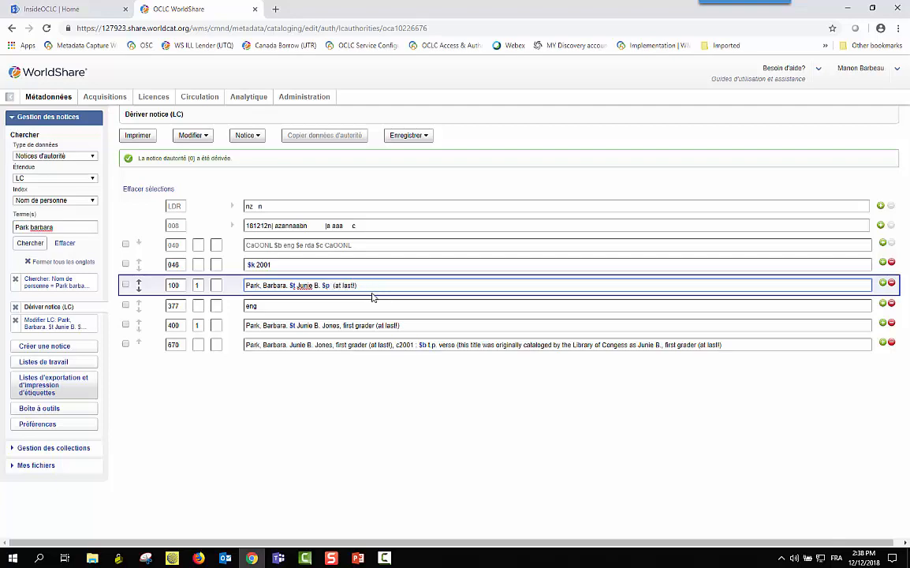
type("@nd grade")
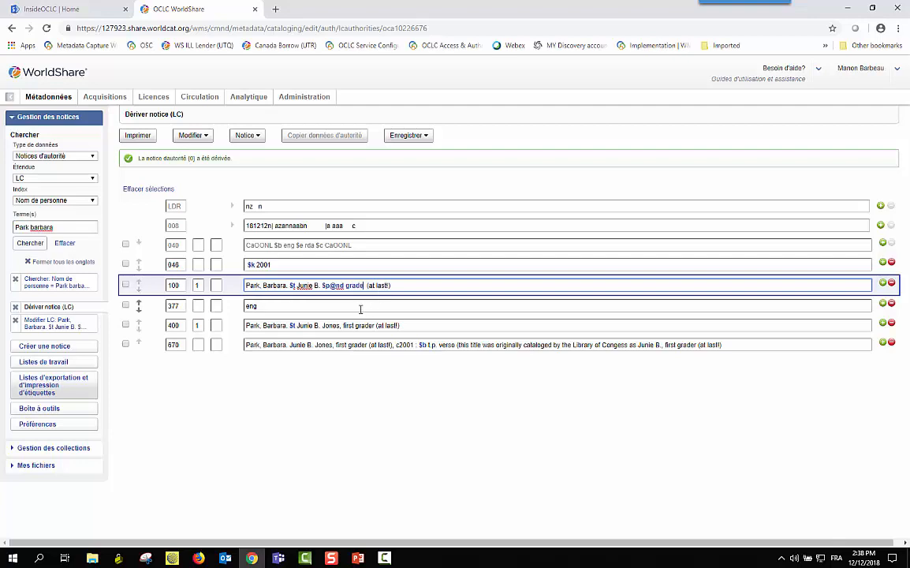
left_click(375, 324)
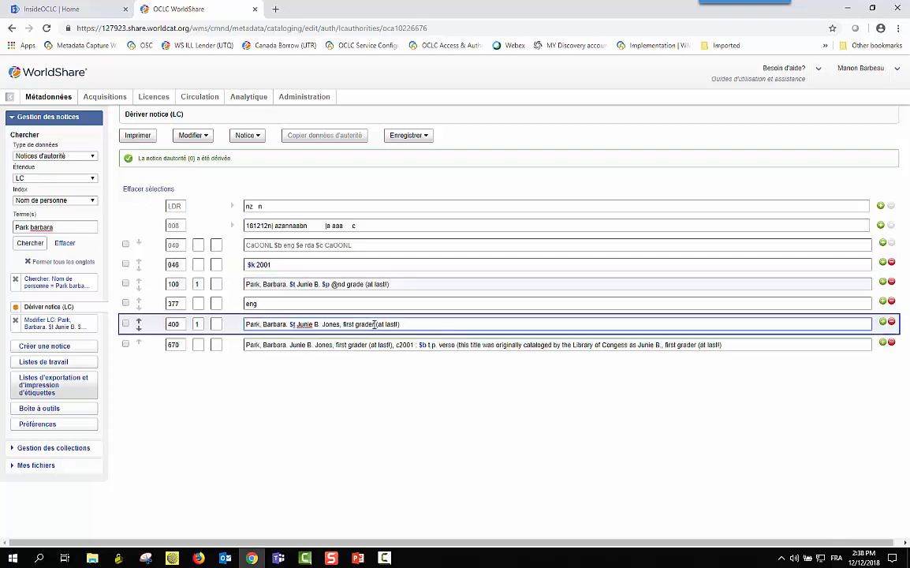
key("BackSpace")
key("BackSpace")
key("BackSpace")
key("BackSpace")
key("BackSpace")
key("BackSpace")
key("BackSpace")
key("BackSpace")
key("BackSpace")
key("BackSpace")
key("BackSpace")
key("BackSpace")
type("2Nd grade")
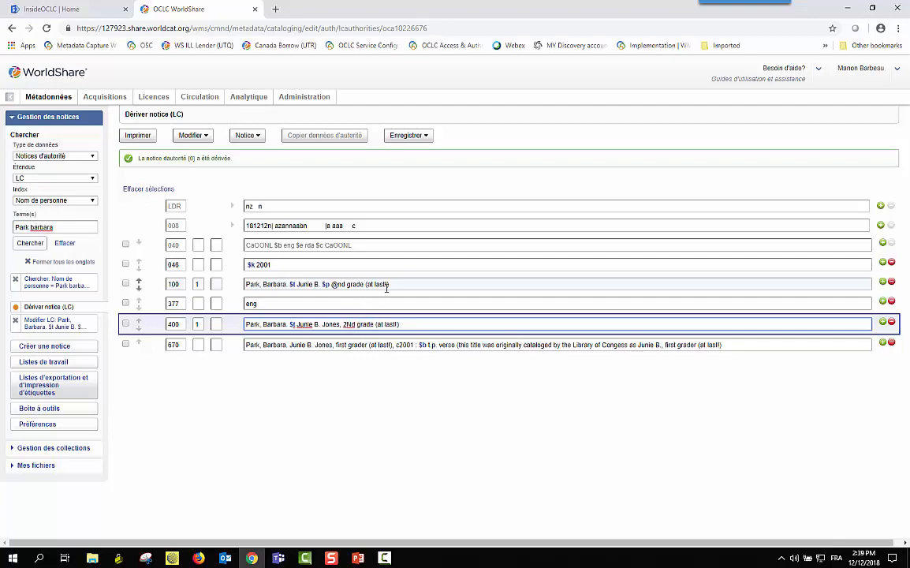
left_click(392, 284)
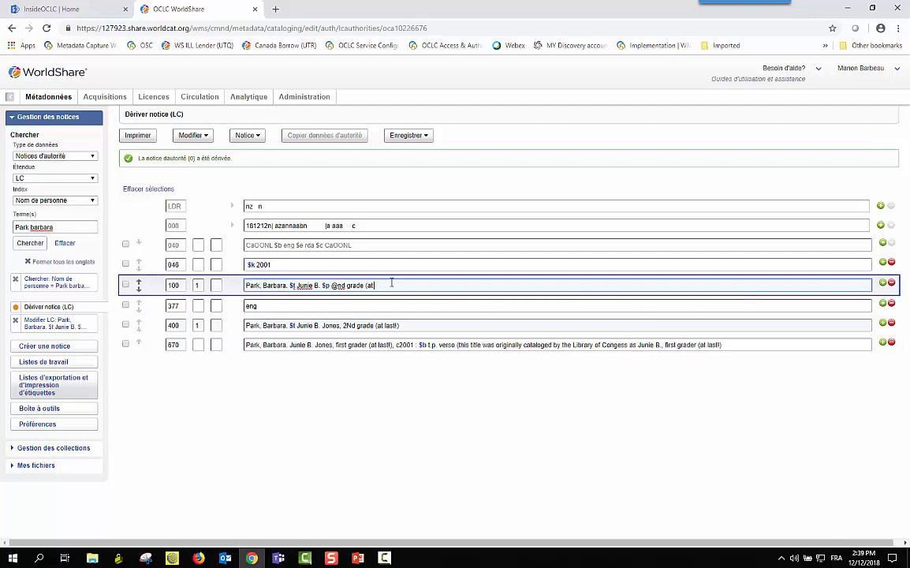
left_click(401, 325)
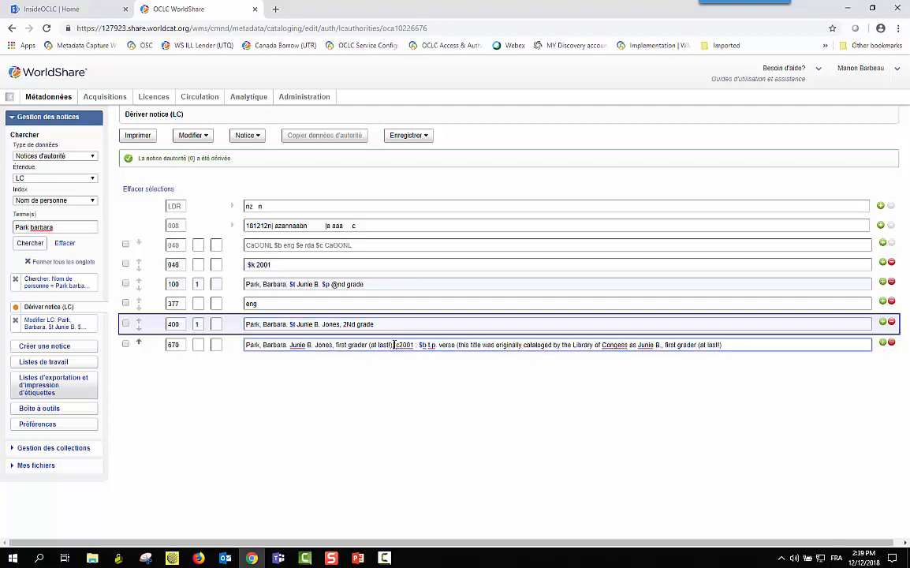
Change the 670 citation title to '2nd grade' and its date from c2001 to c2003
left_click(394, 344)
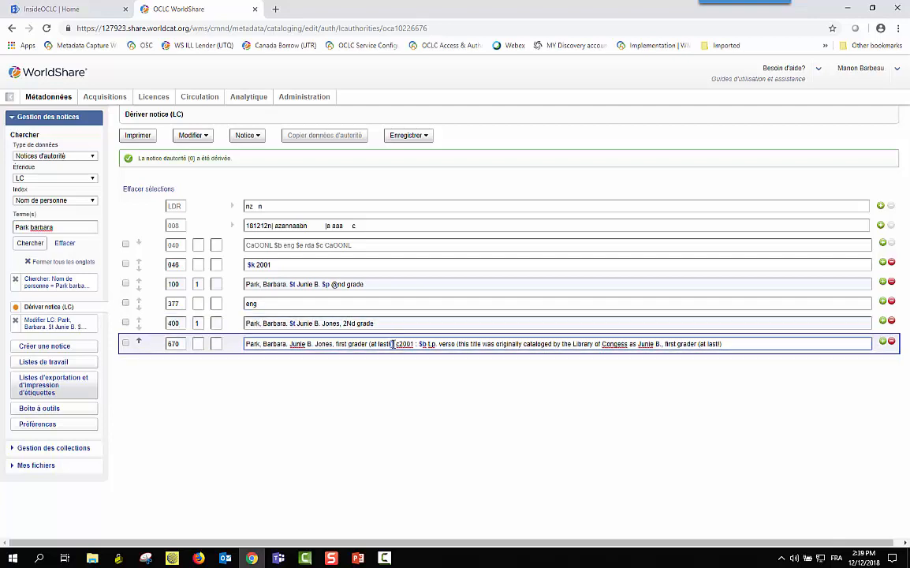
left_click_drag(394, 344, 338, 347)
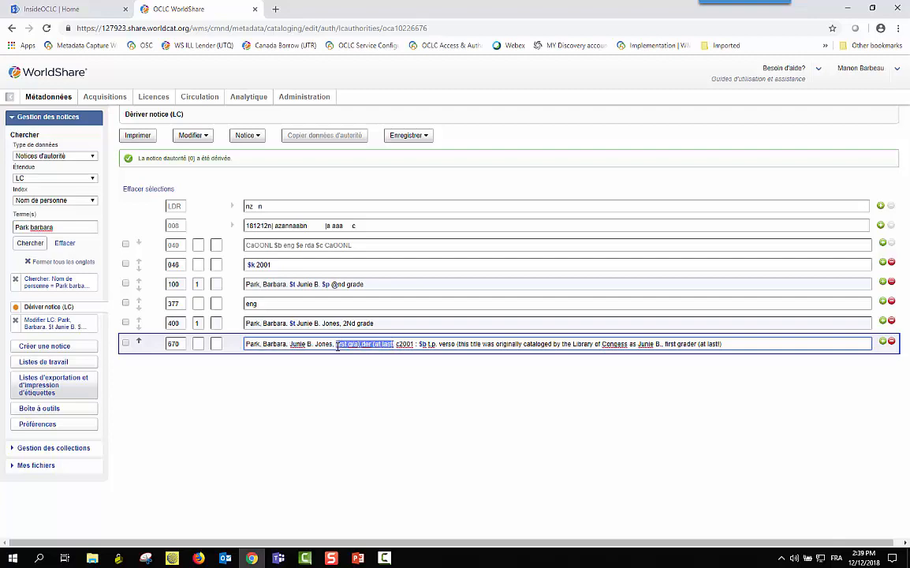
type("2nd gra")
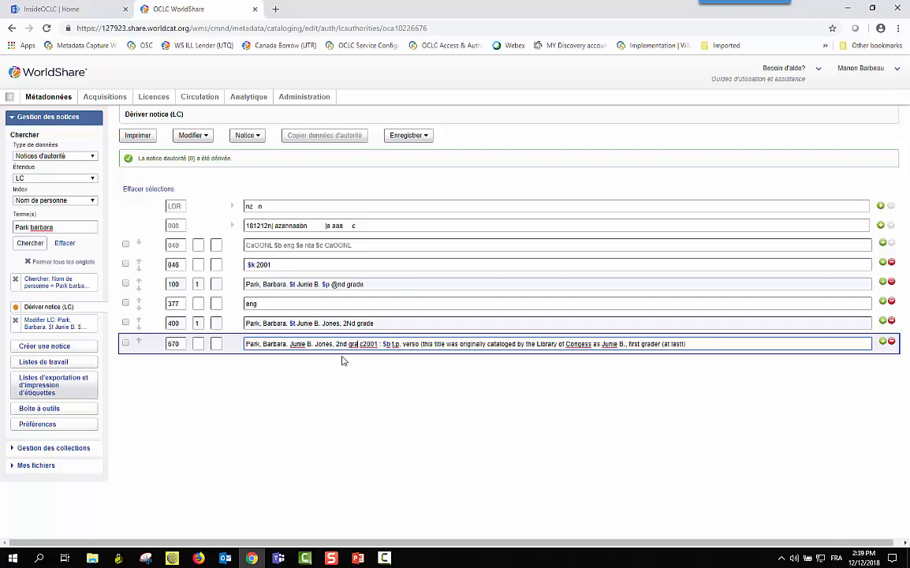
type("de")
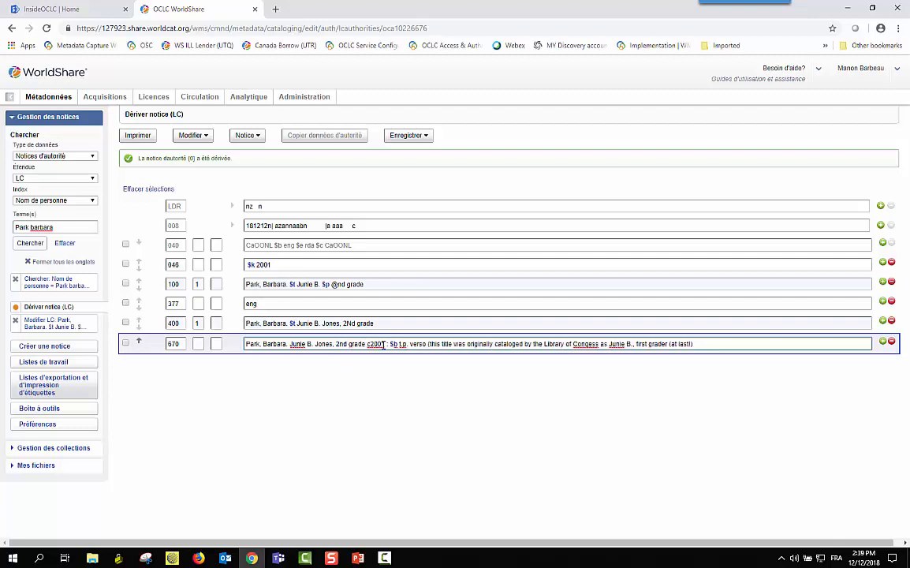
key("Delete")
key("Delete")
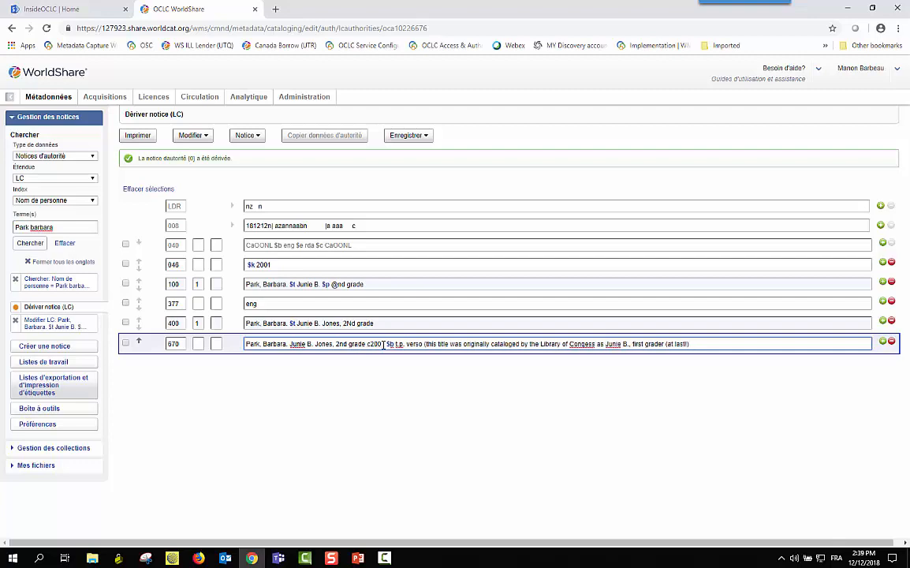
type("3 :")
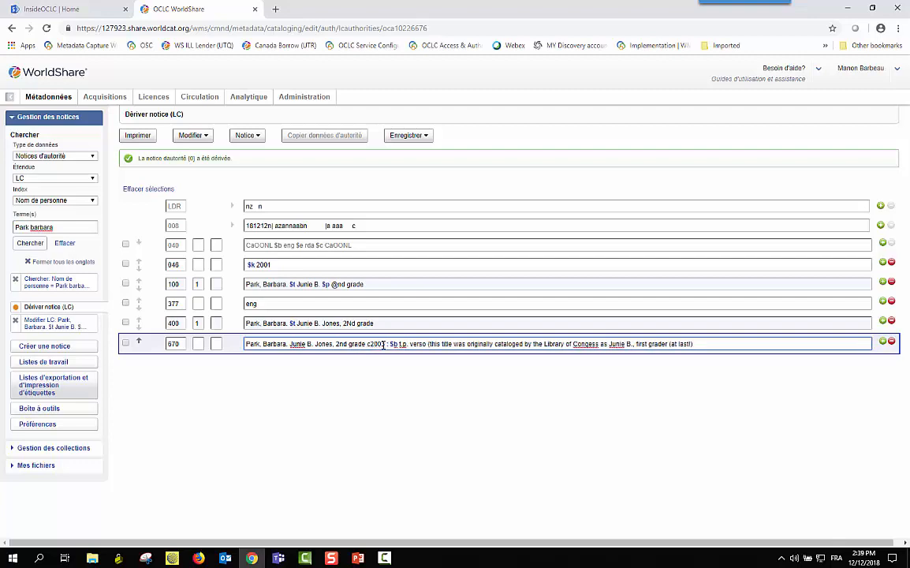
left_click(457, 391)
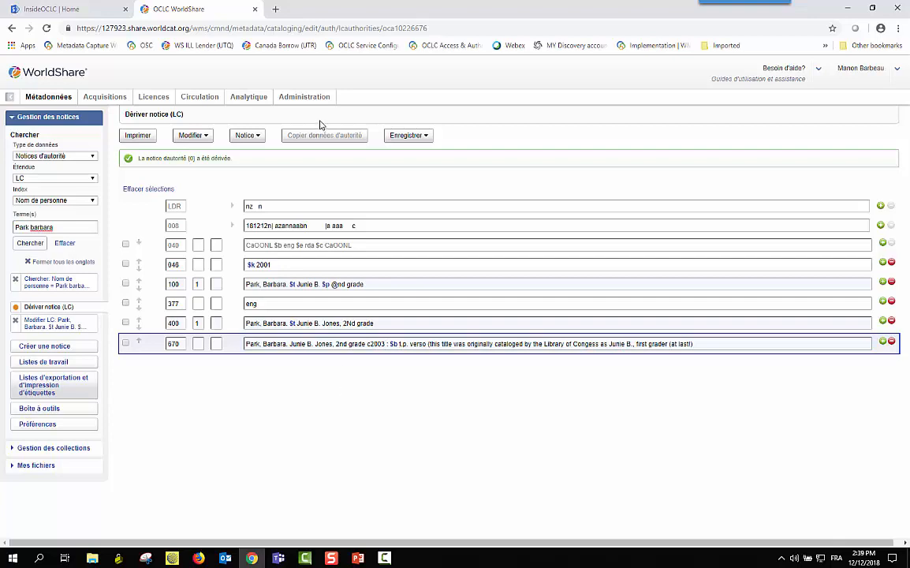
Reformat and then validate the derived authority record from the Notice menu
left_click(243, 137)
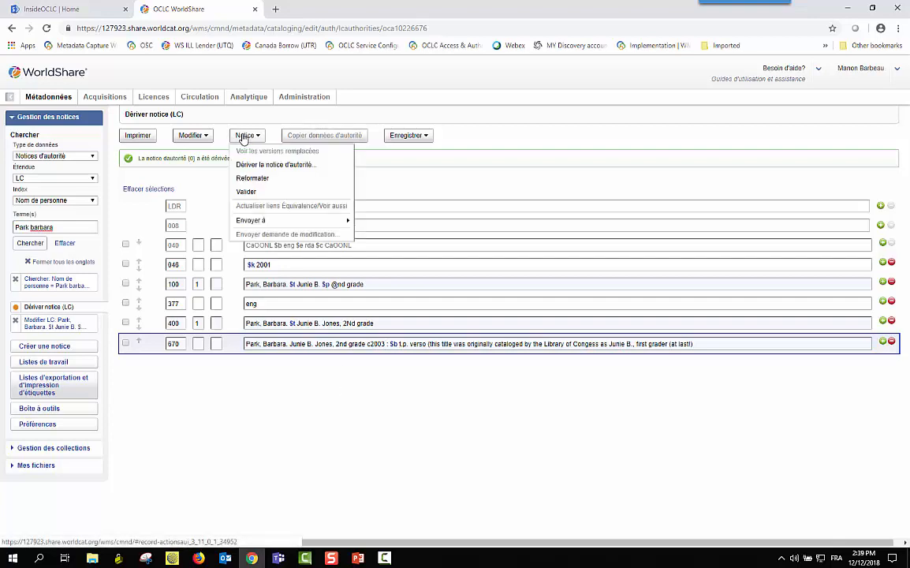
left_click(246, 178)
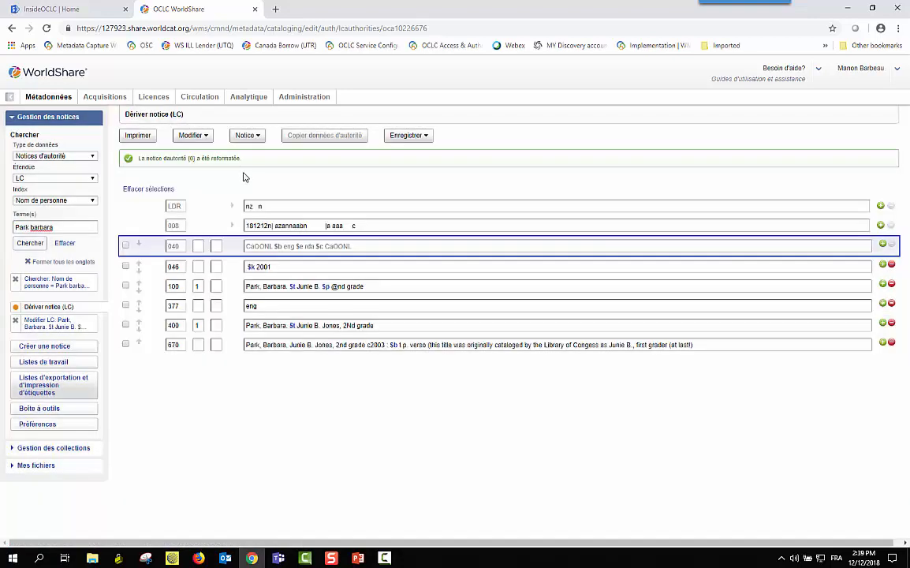
left_click(254, 139)
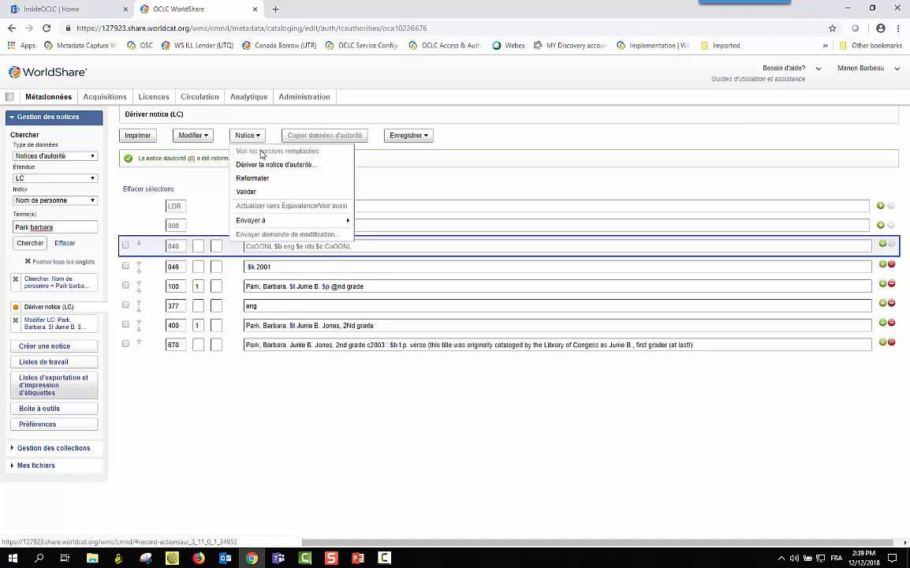
left_click(246, 193)
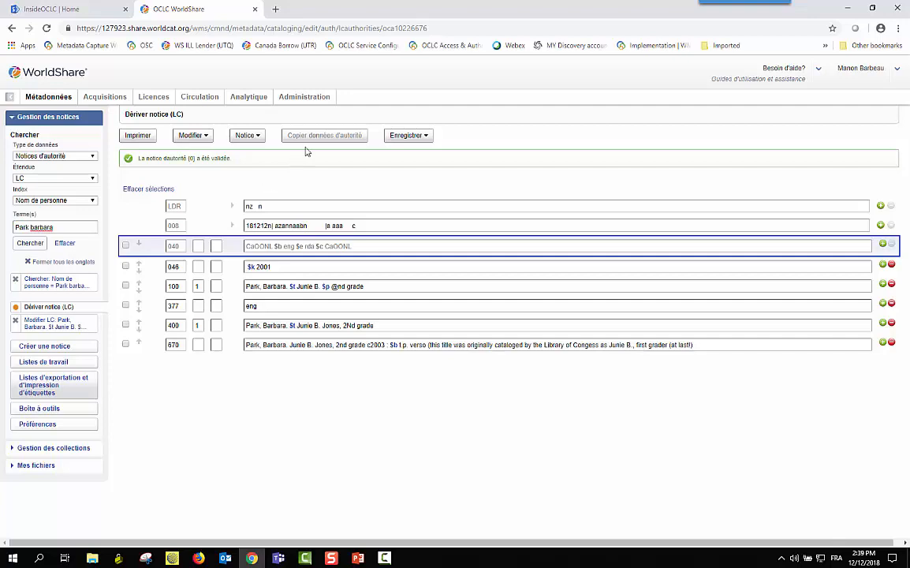
left_click(244, 136)
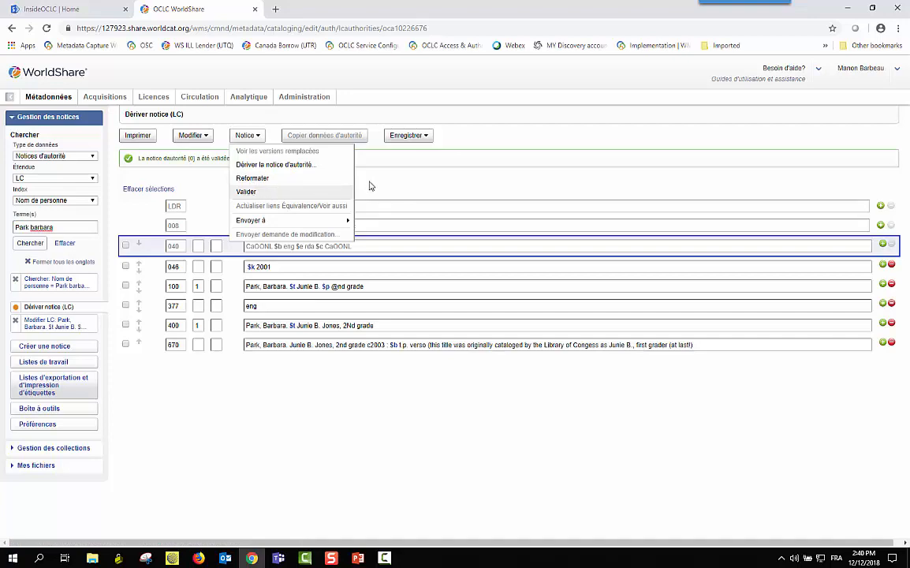
left_click(246, 192)
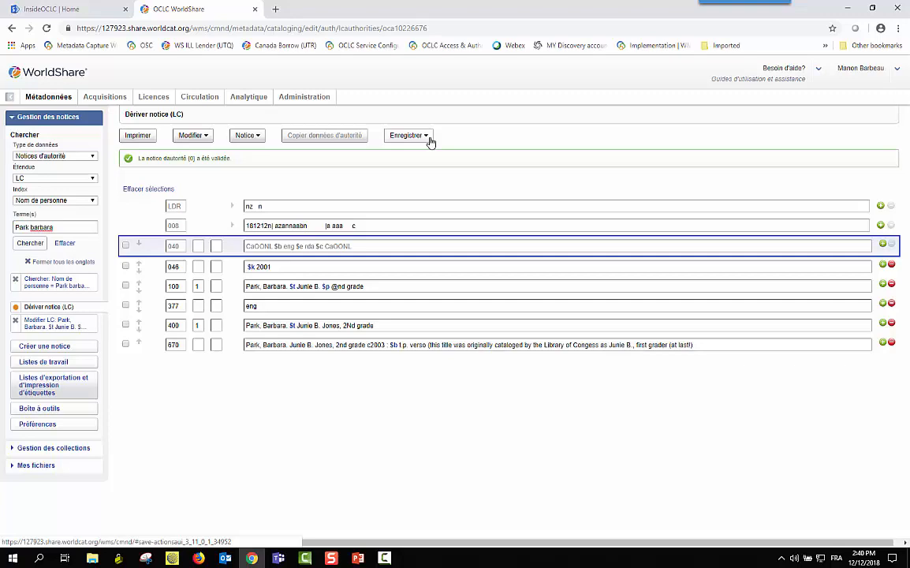
Reopen the 'First grader (at last!)' search result and derive an LC authority record from it again
left_click(55, 284)
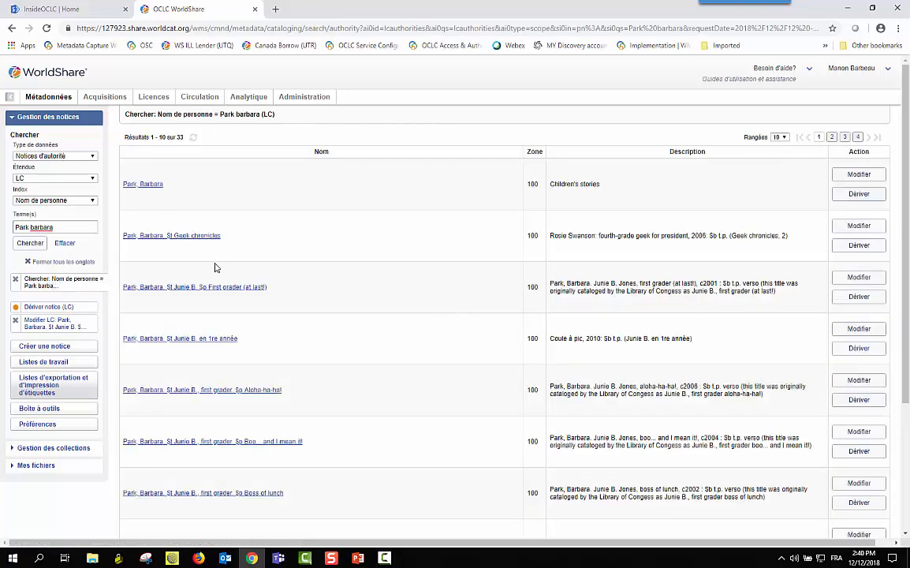
left_click(181, 289)
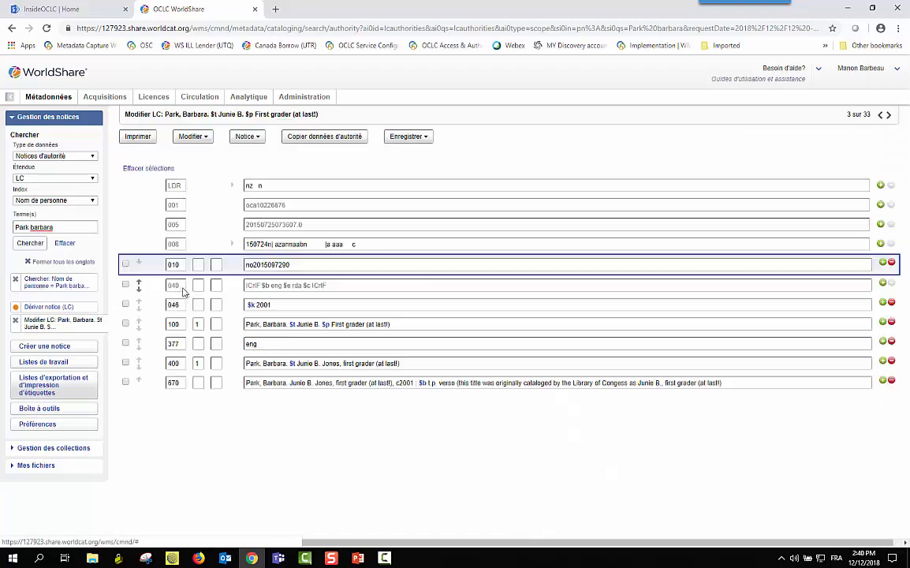
left_click(257, 140)
left_click(249, 142)
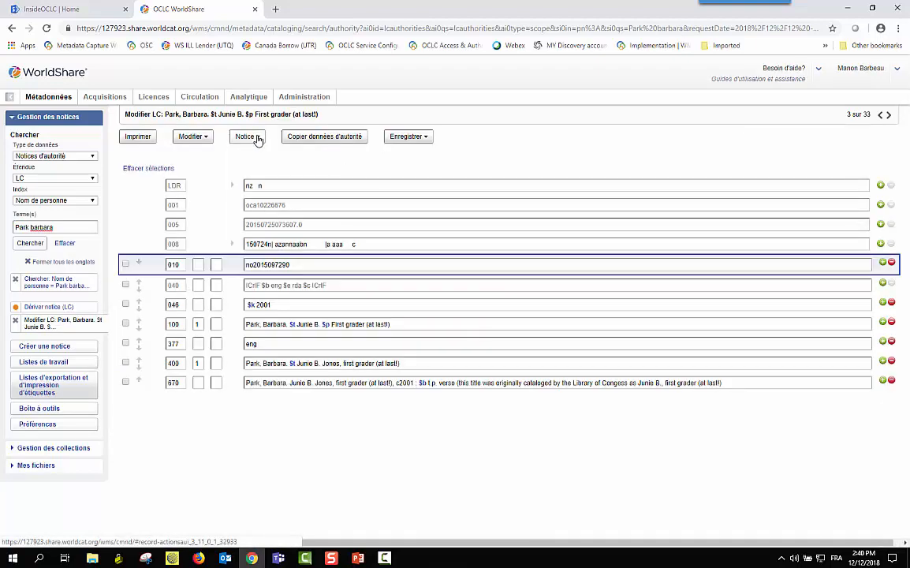
left_click(254, 139)
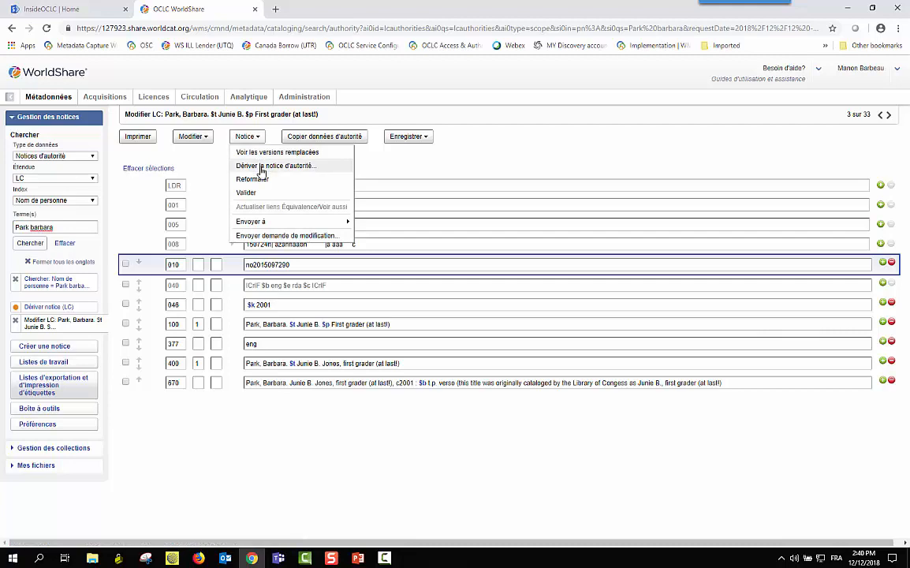
left_click(261, 167)
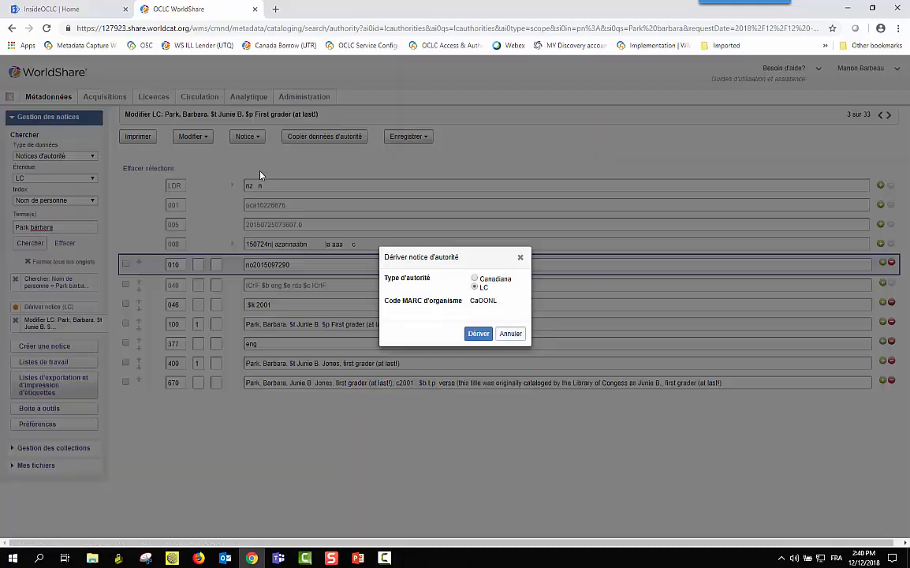
left_click(478, 334)
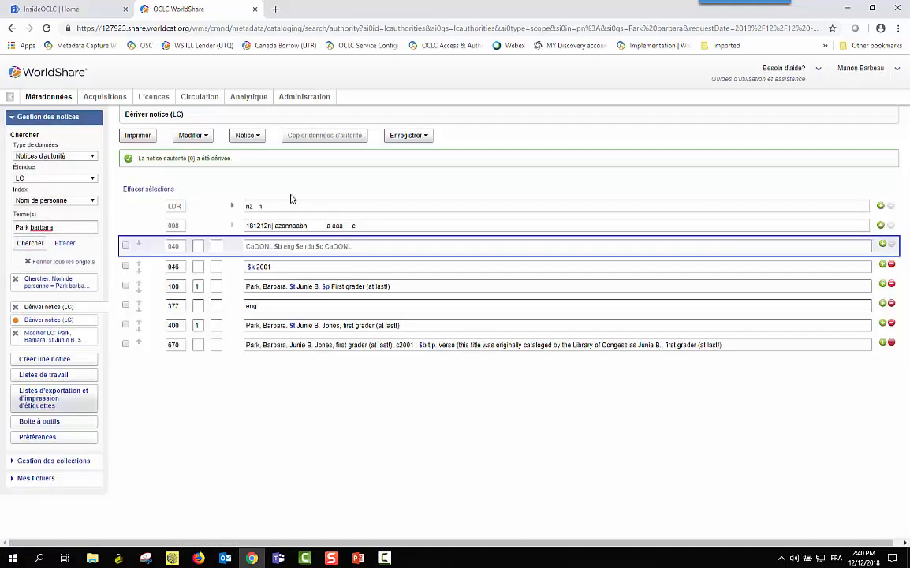
left_click(254, 136)
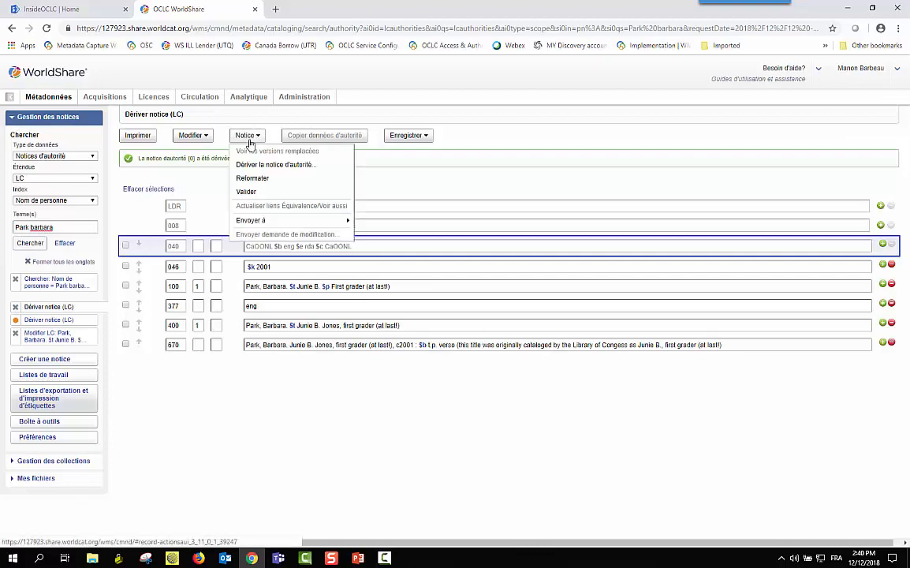
left_click(247, 193)
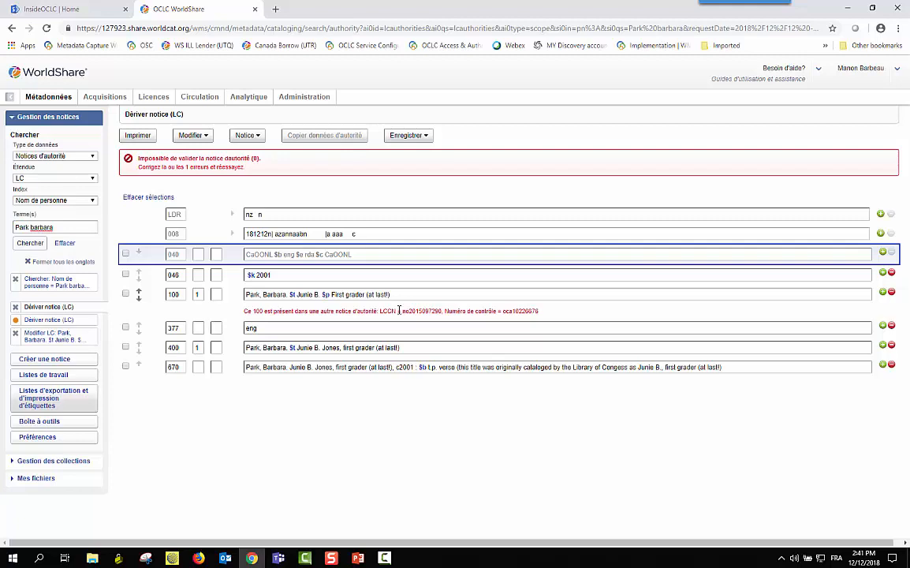
left_click(418, 138)
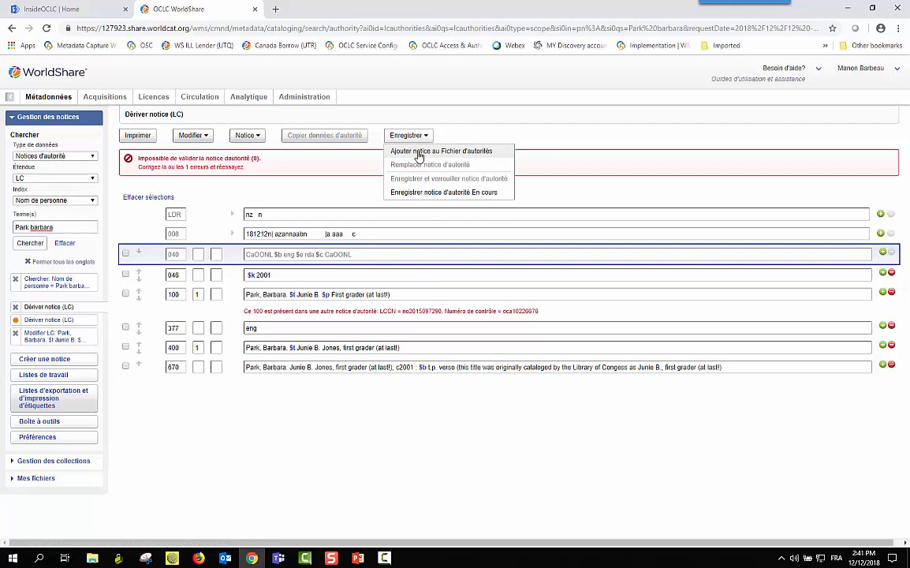
left_click(419, 157)
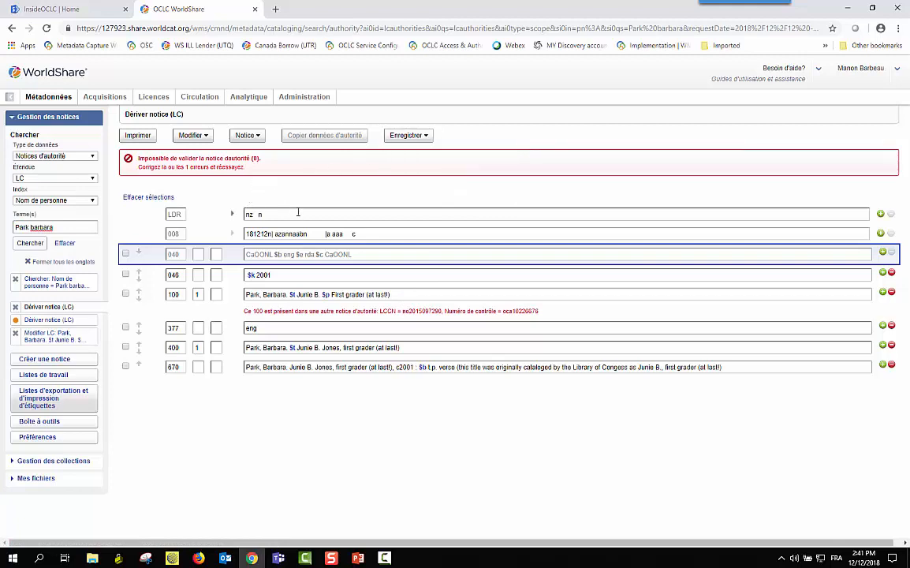
left_click(33, 284)
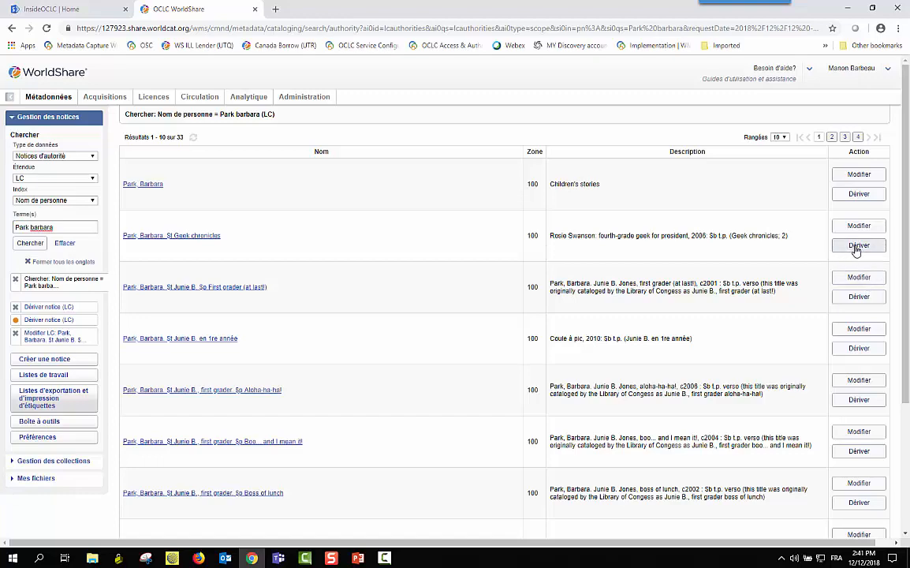
Cancel a derivation, reopen the First grader (at last!) record for editing, and request closing all tabs
left_click(160, 293)
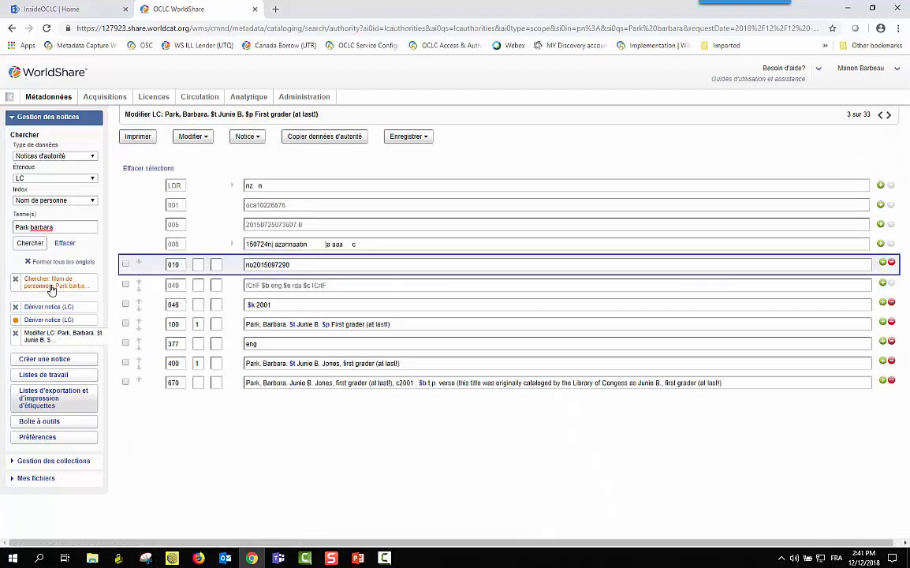
left_click(52, 287)
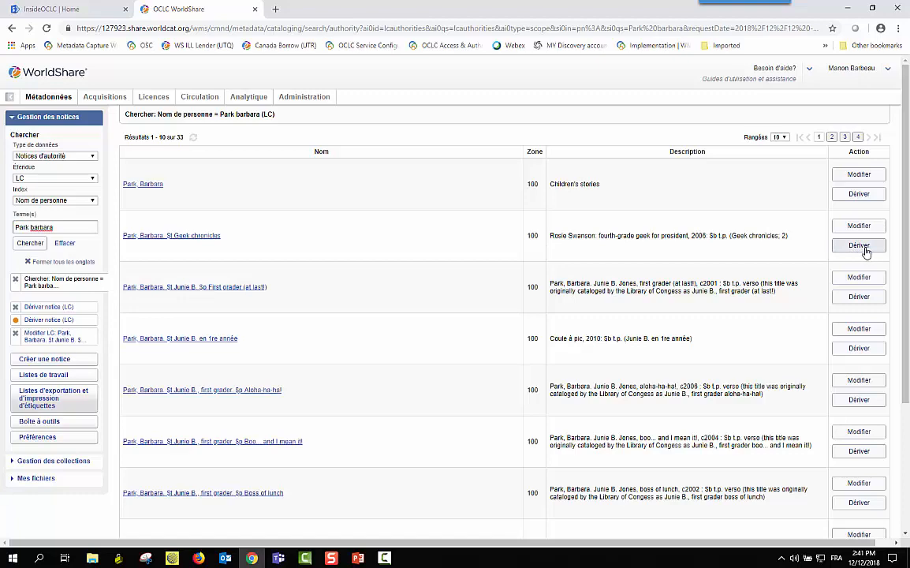
left_click(861, 298)
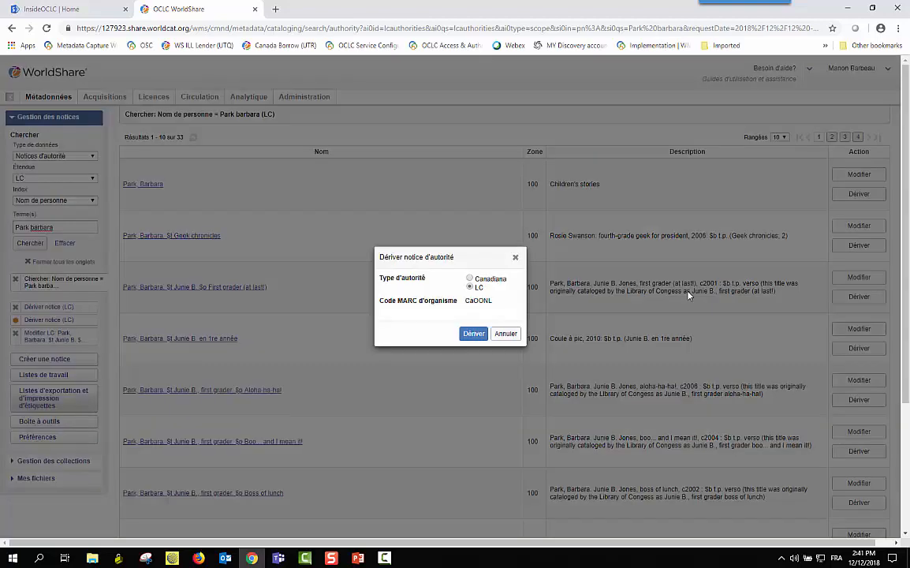
left_click(506, 334)
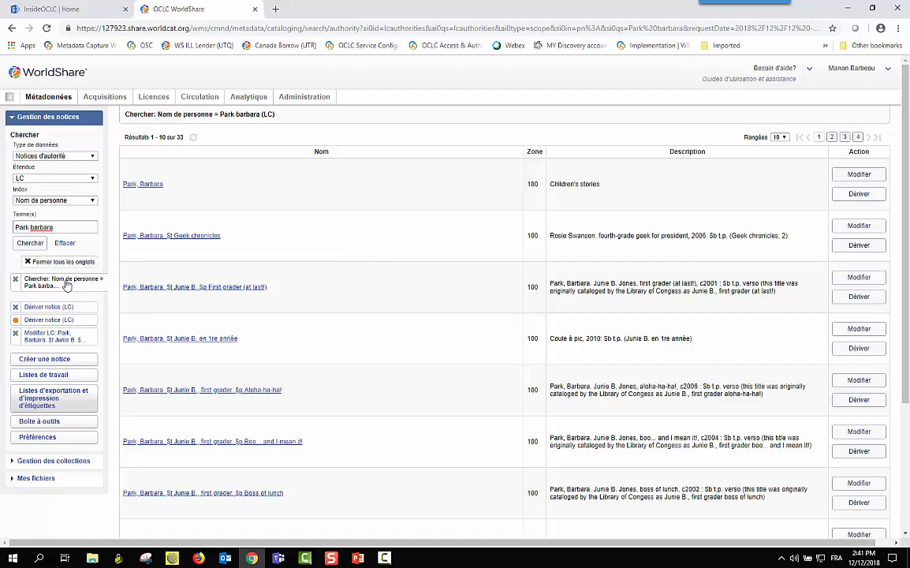
left_click(151, 290)
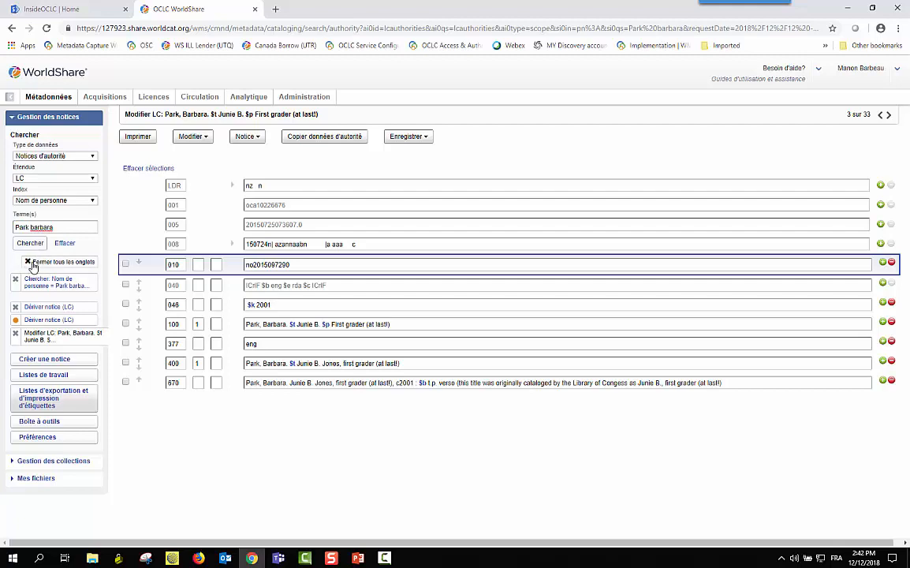
left_click(33, 265)
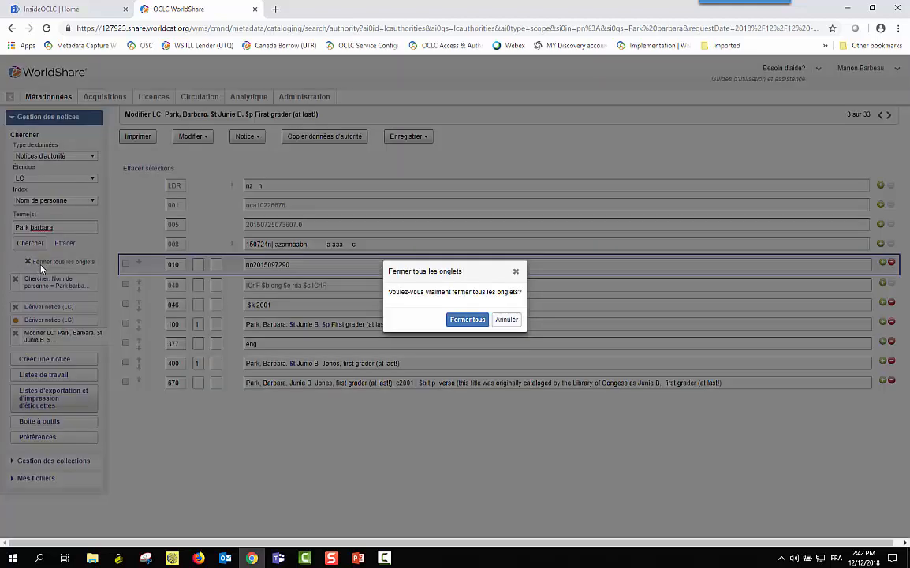
Close all open records and search LC corporate/meeting-name authorities for oclc, yielding 48 results
left_click(468, 320)
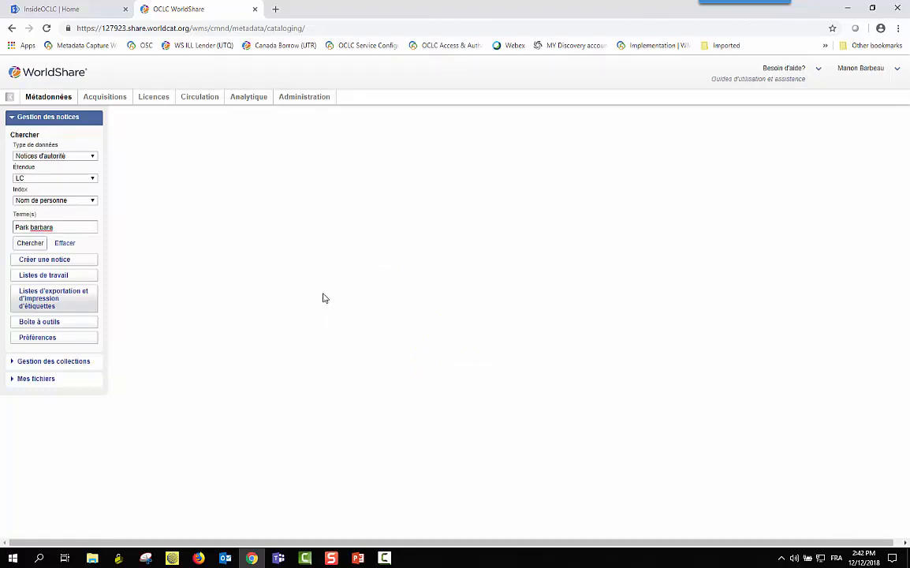
left_click(63, 244)
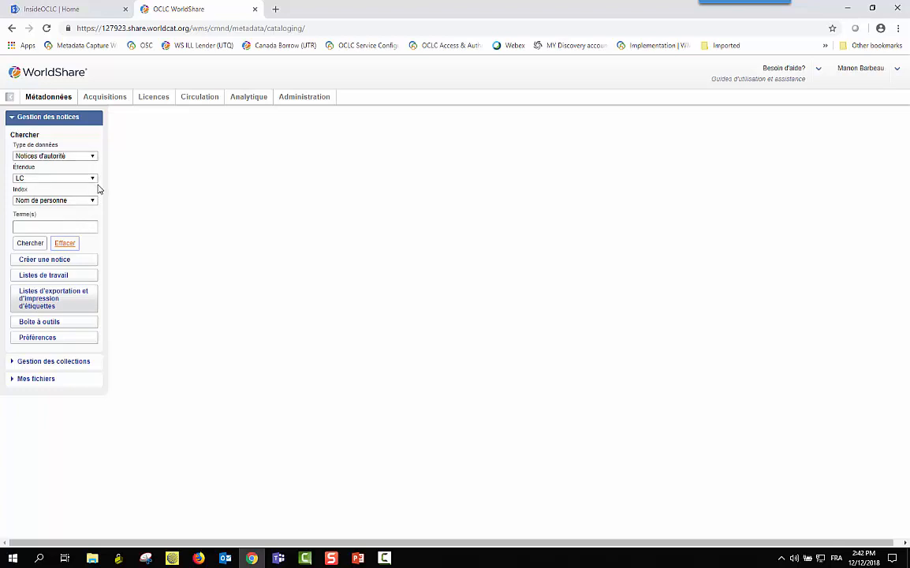
left_click(93, 181)
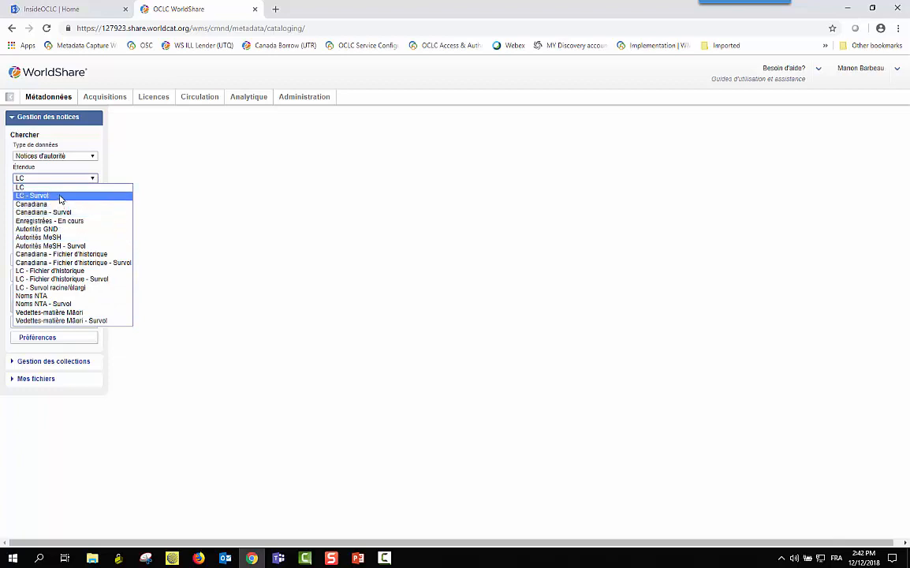
left_click(60, 188)
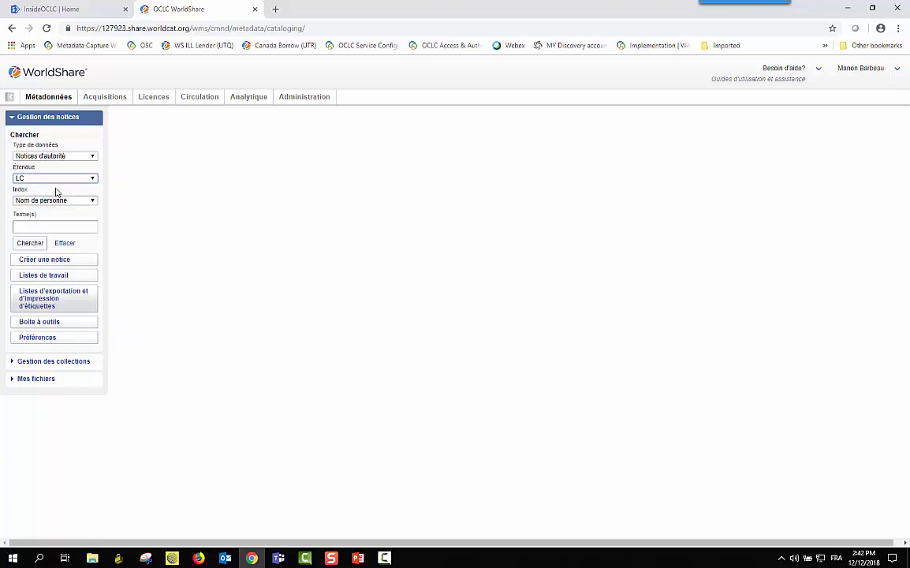
left_click(92, 200)
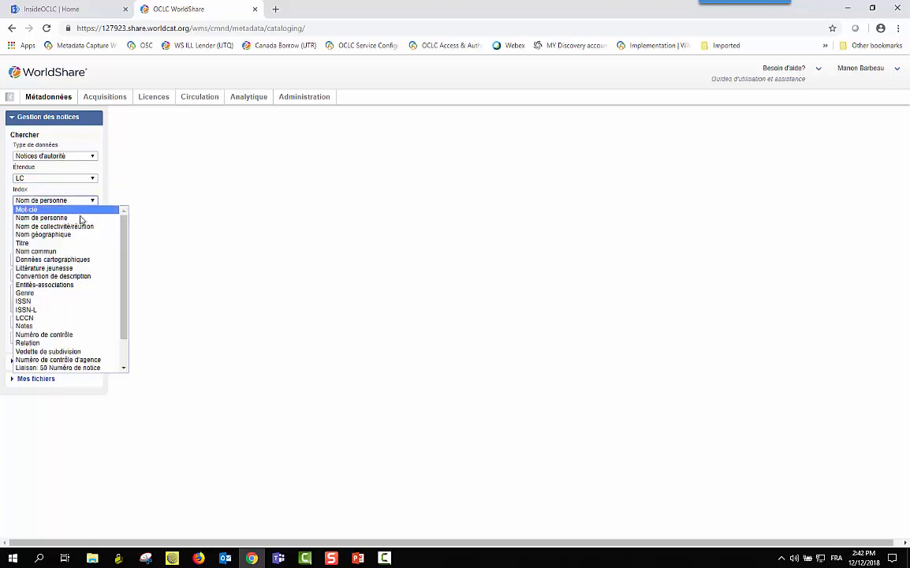
left_click(76, 228)
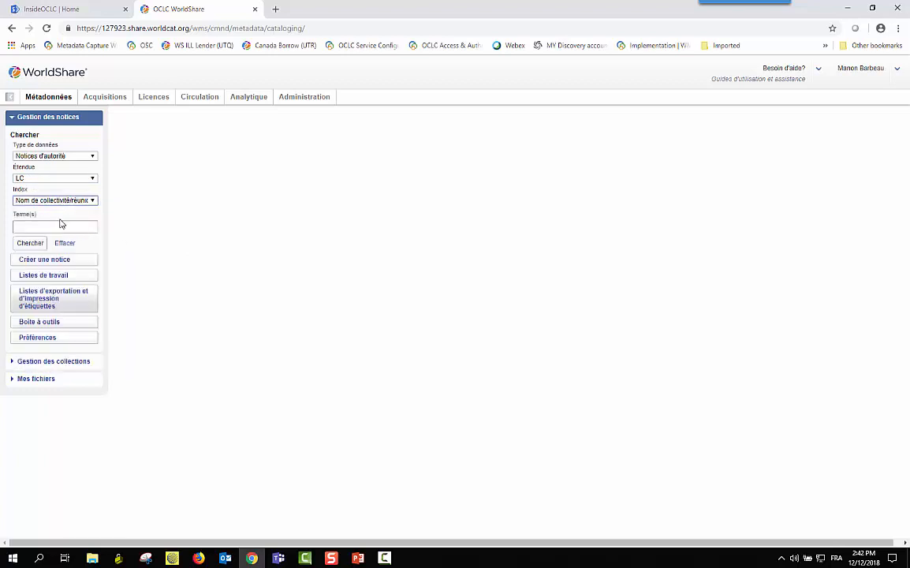
left_click(61, 224)
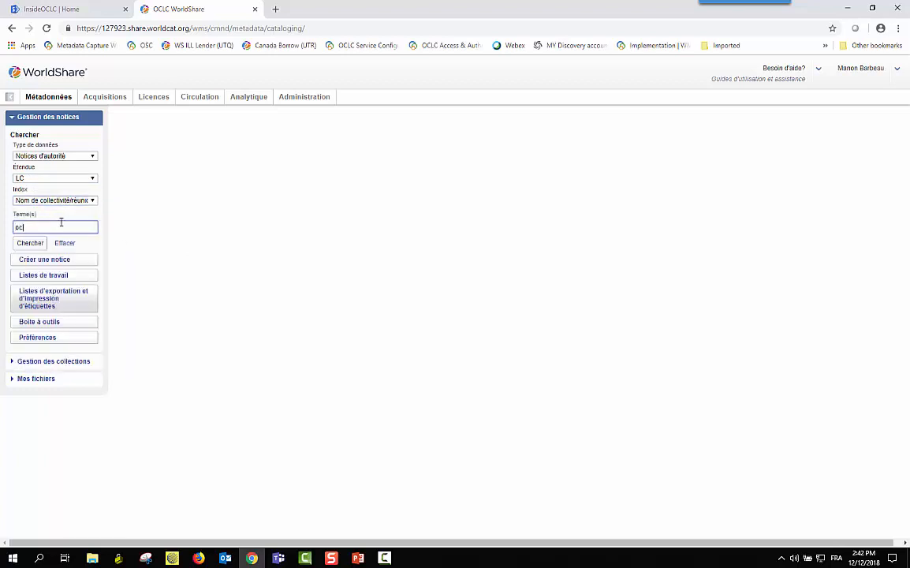
left_click(33, 244)
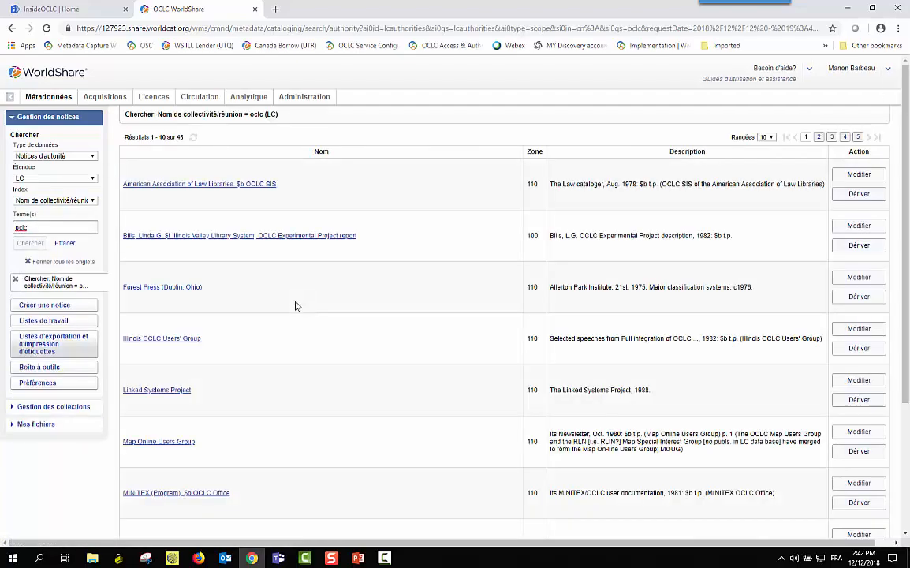
Open the OCLC authority record, result 10 of 48
scroll(293, 308, "down", 2)
scroll(293, 308, "down", 2)
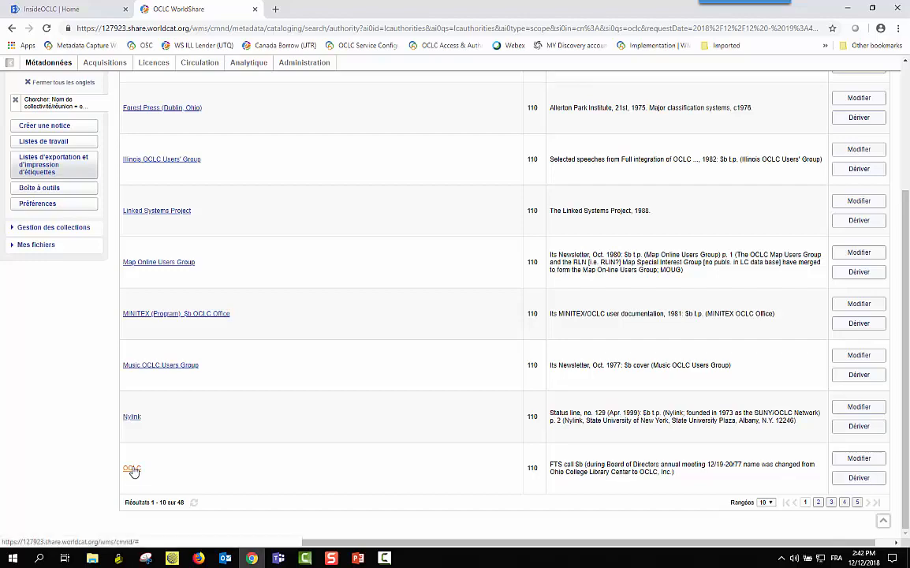
left_click(132, 469)
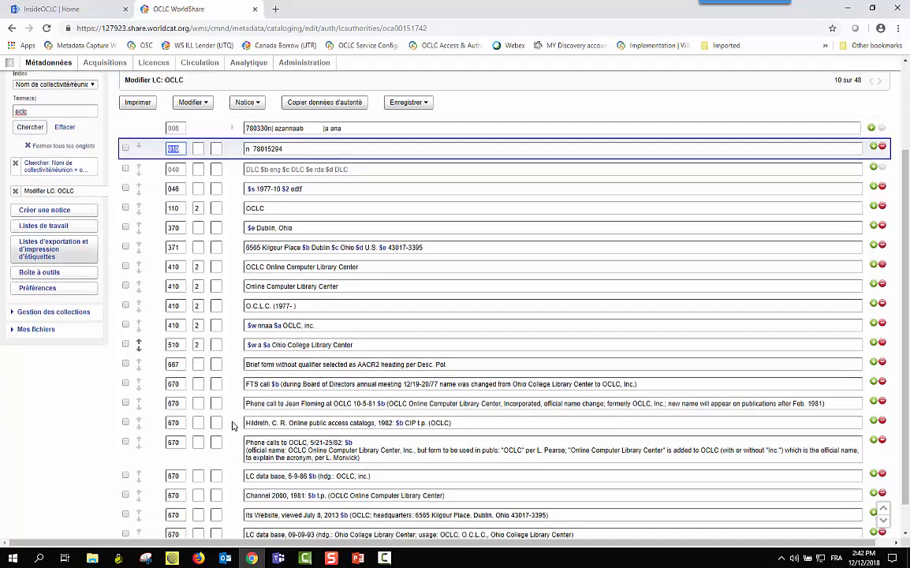
Delete the record's 510 Ohio College Library Center field
scroll(231, 426, "down", 1)
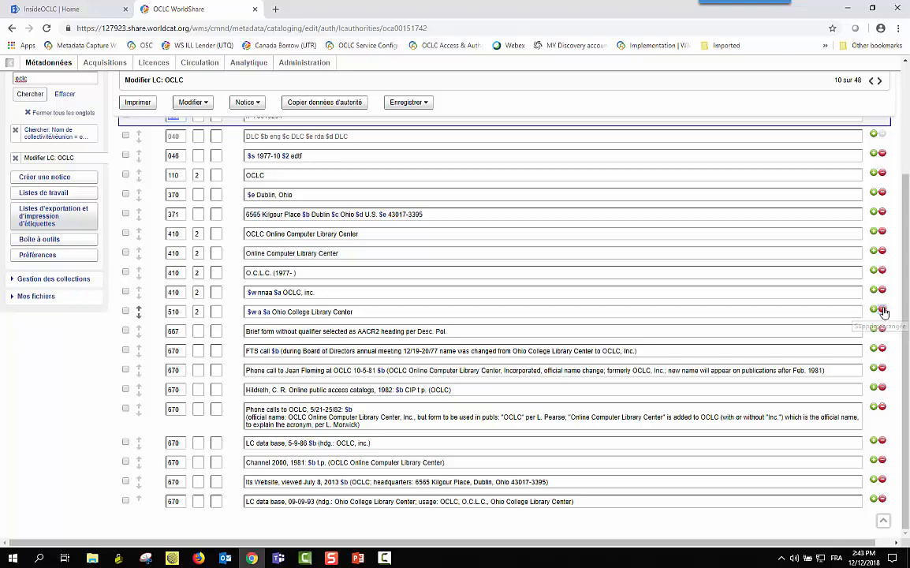
left_click(883, 310)
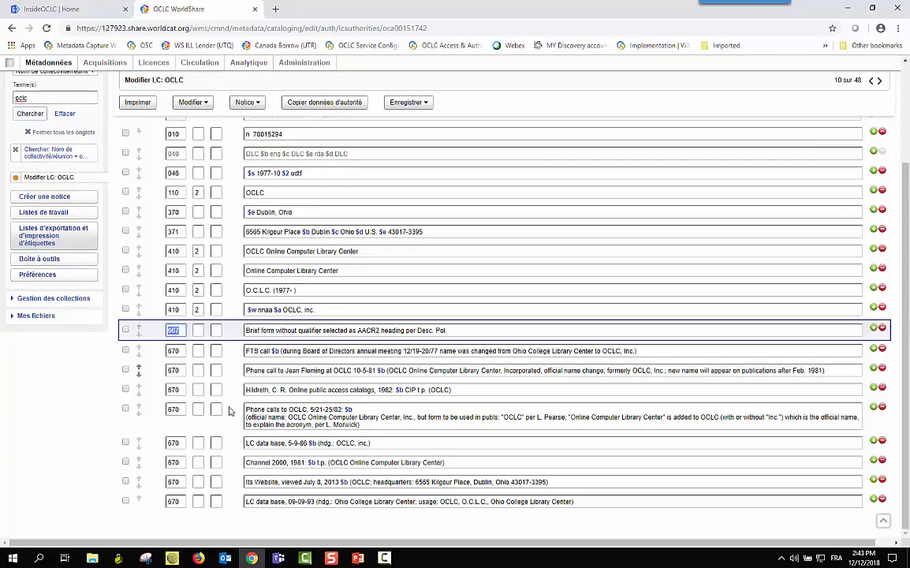
left_click(81, 417)
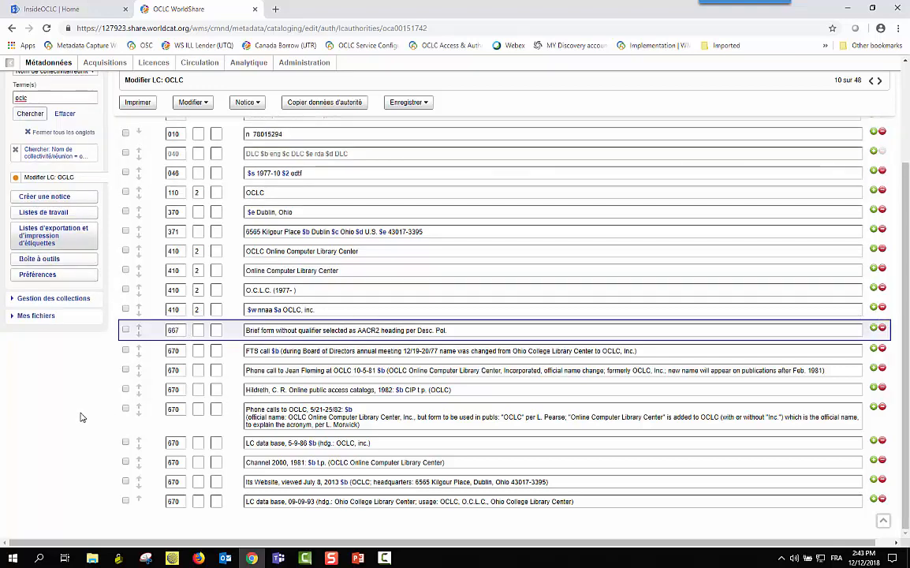
scroll(123, 206, "up", 3)
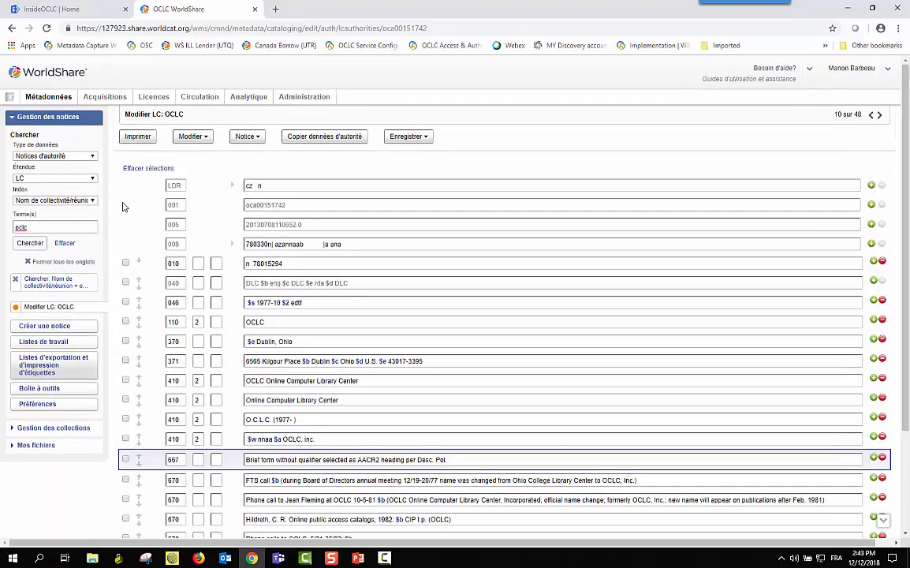
left_click(41, 227)
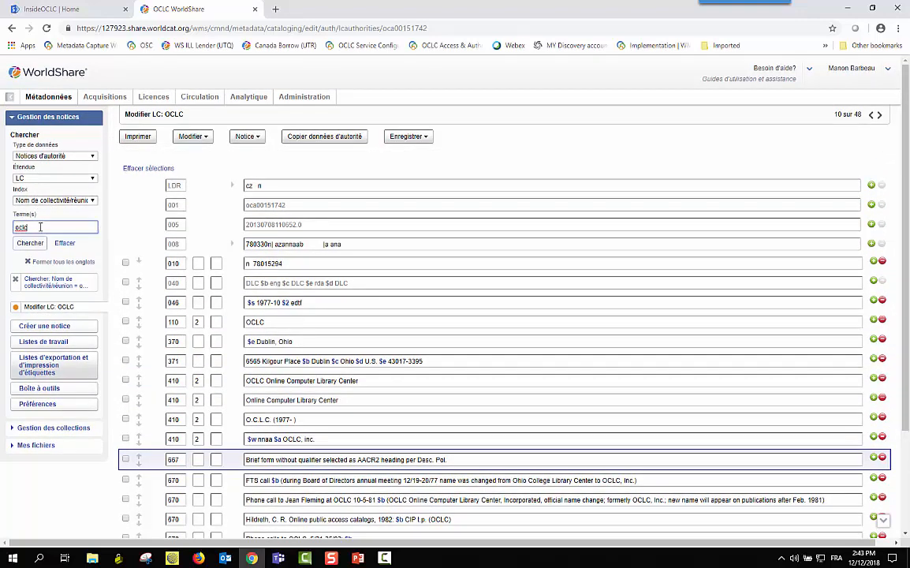
Replace the search term oclc with 'ohio college library center' and run the corporate-name search
left_click_drag(40, 227, 3, 228)
key("BackSpace")
type("ph")
type("io college library co")
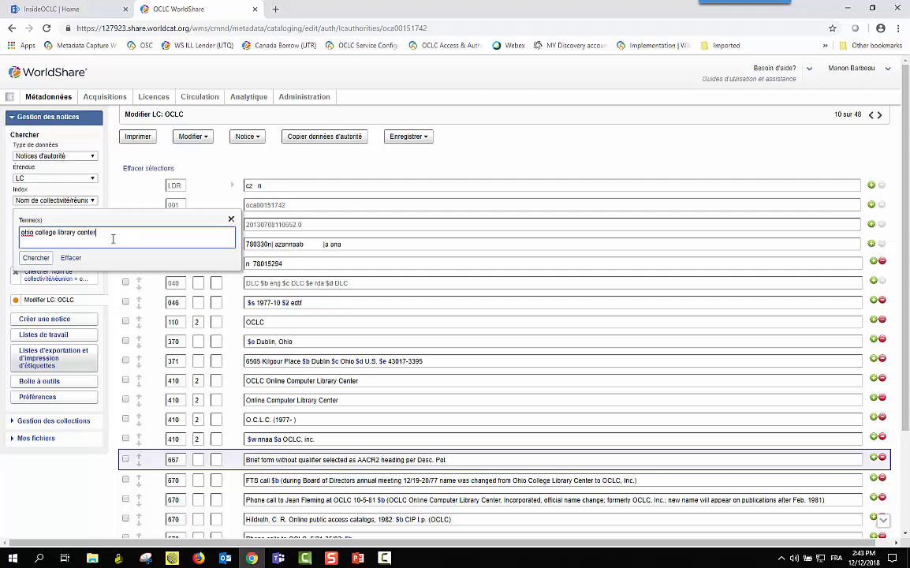
left_click(46, 257)
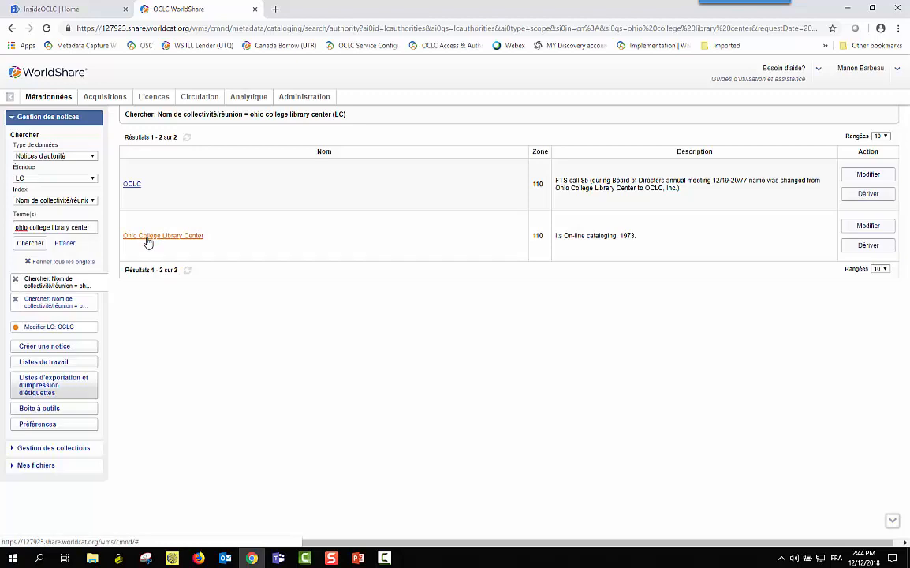
Copy authority data from the Ohio College Library Center record and switch back to the Modifier LC: OCLC tab
left_click(147, 236)
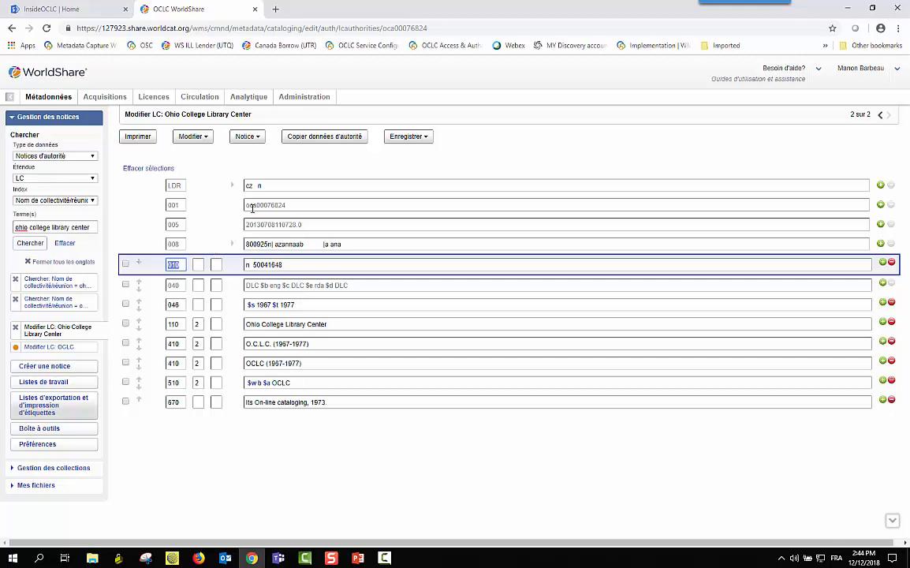
left_click(315, 139)
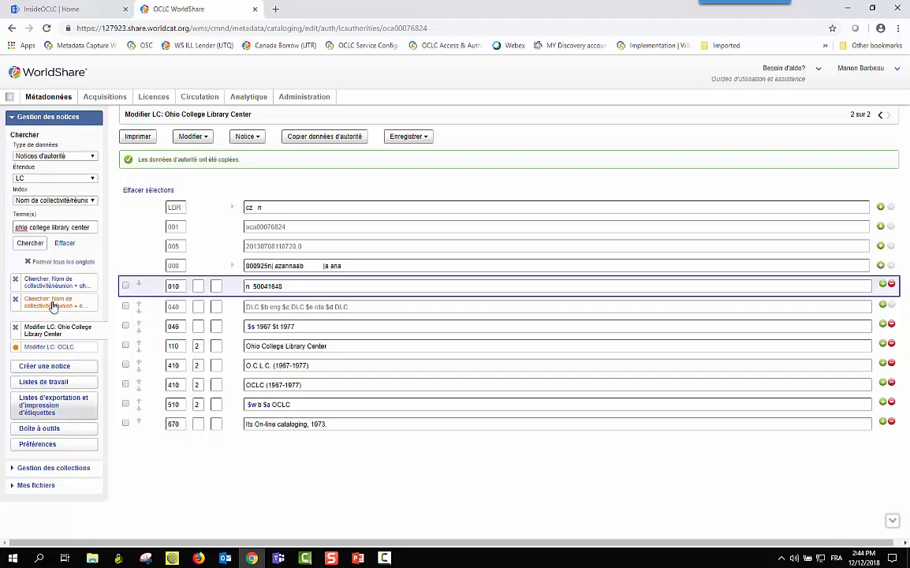
left_click(41, 352)
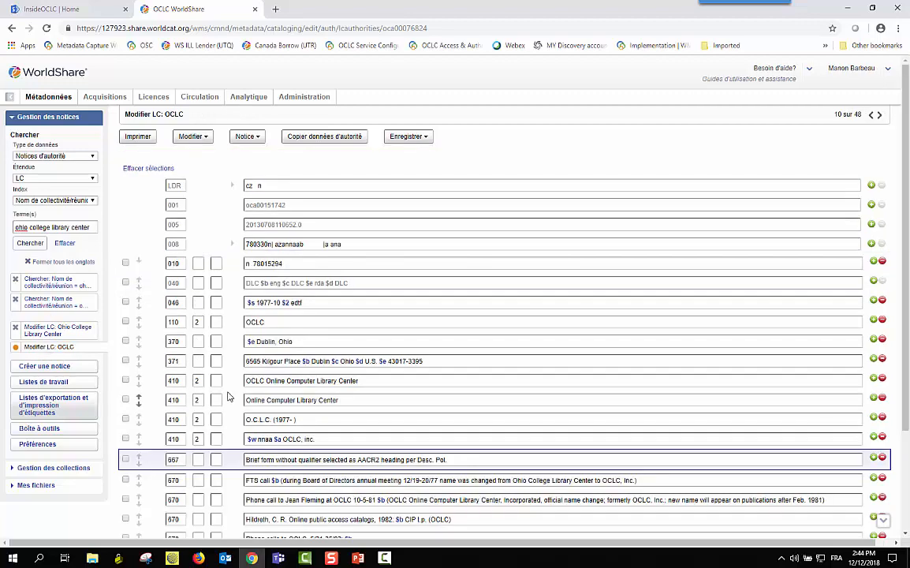
scroll(300, 229, "down", 2)
scroll(311, 248, "down", 1)
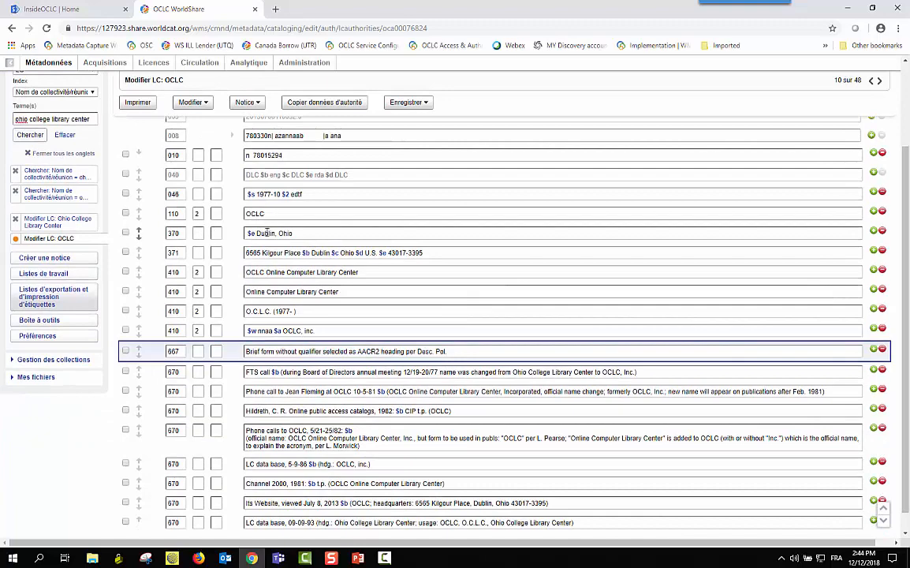
scroll(272, 233, "up", 3)
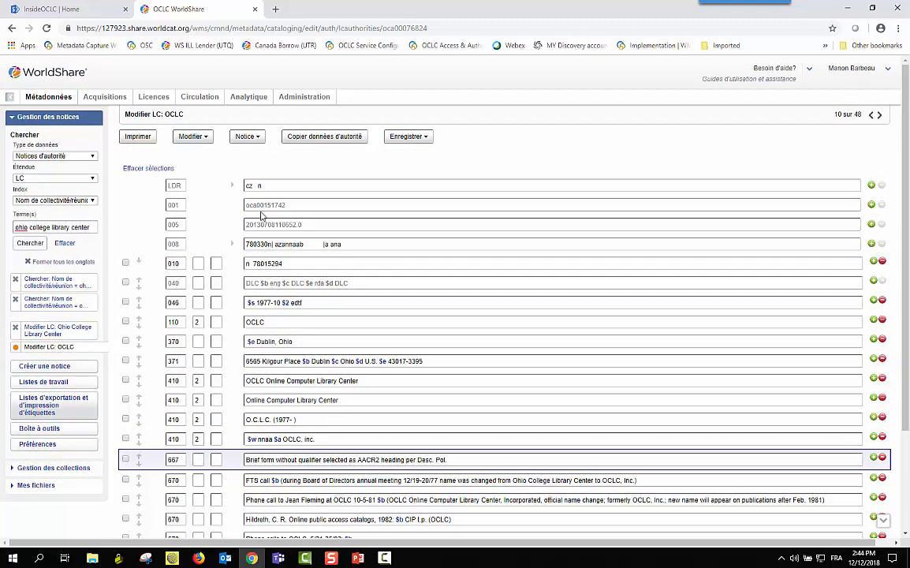
Insert a 510 see-also link to Ohio College Library Center from the copied data via Insérer lien Voir aussi
left_click(208, 142)
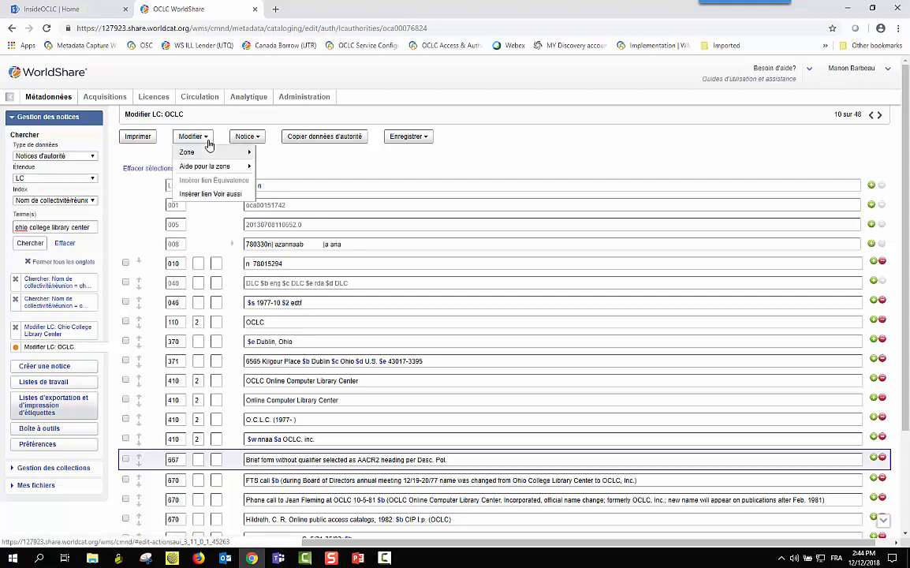
left_click(208, 194)
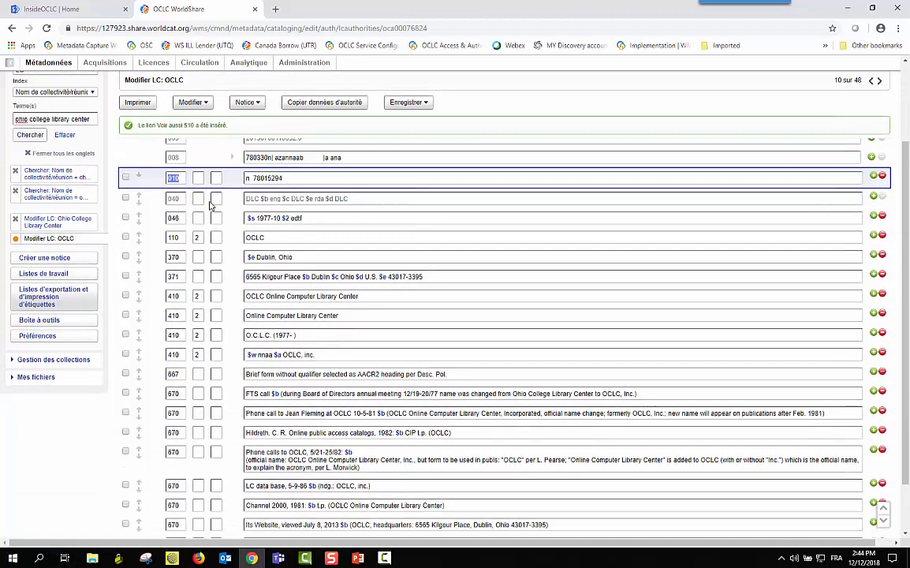
scroll(210, 205, "down", 2)
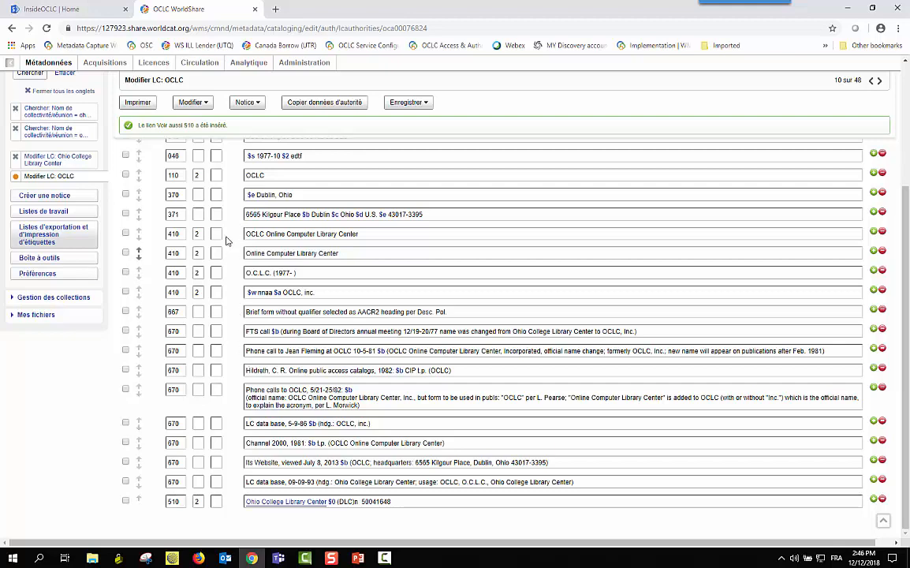
Reformat the OCLC authority record from the Notice menu, then bring the record actions up again
left_click(259, 108)
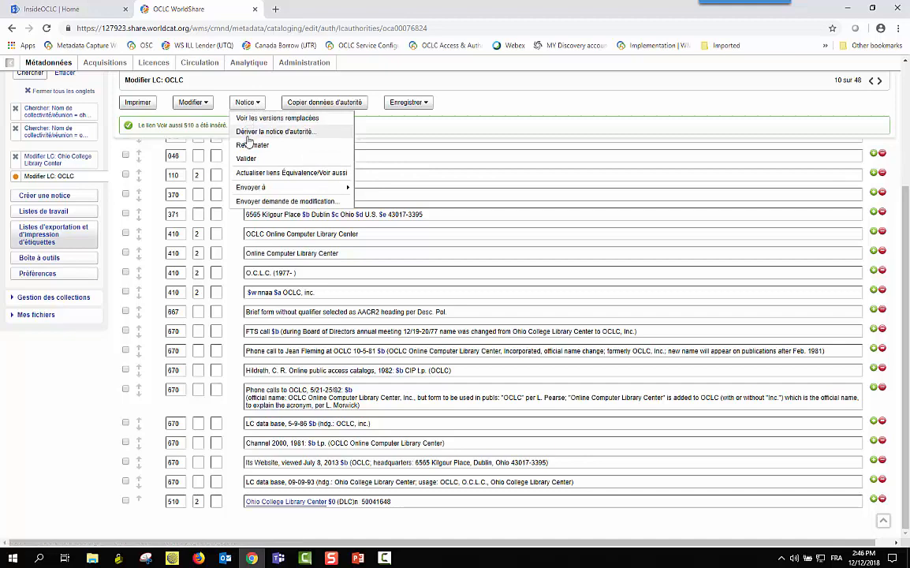
left_click(245, 104)
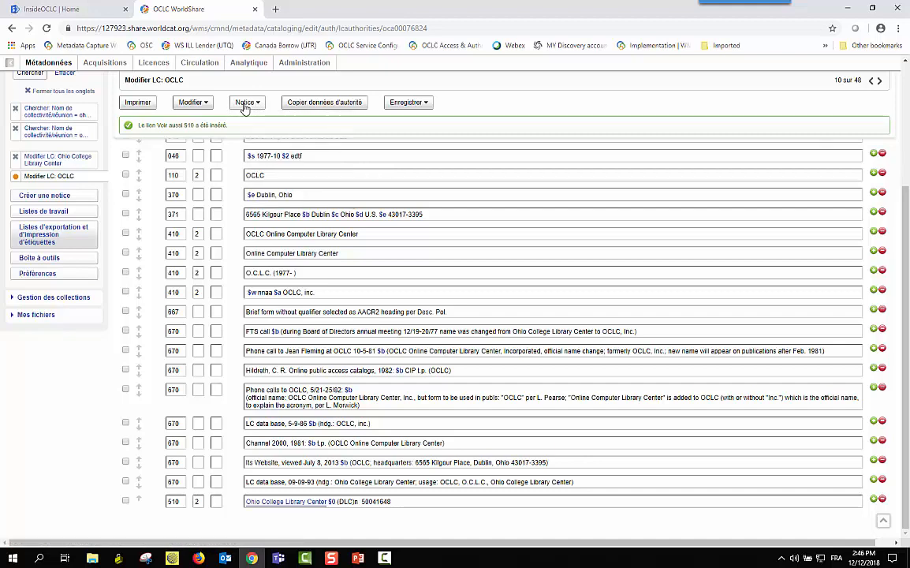
left_click(247, 108)
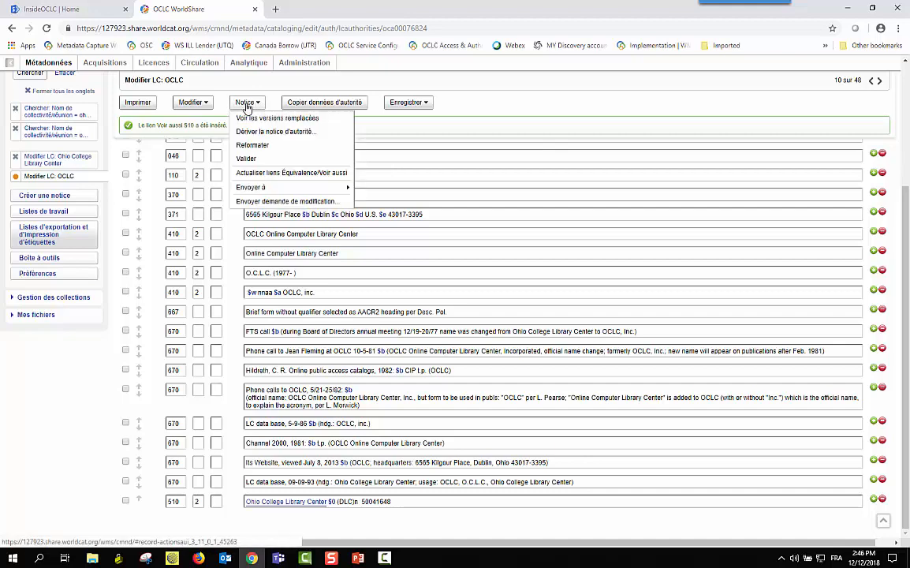
left_click(242, 145)
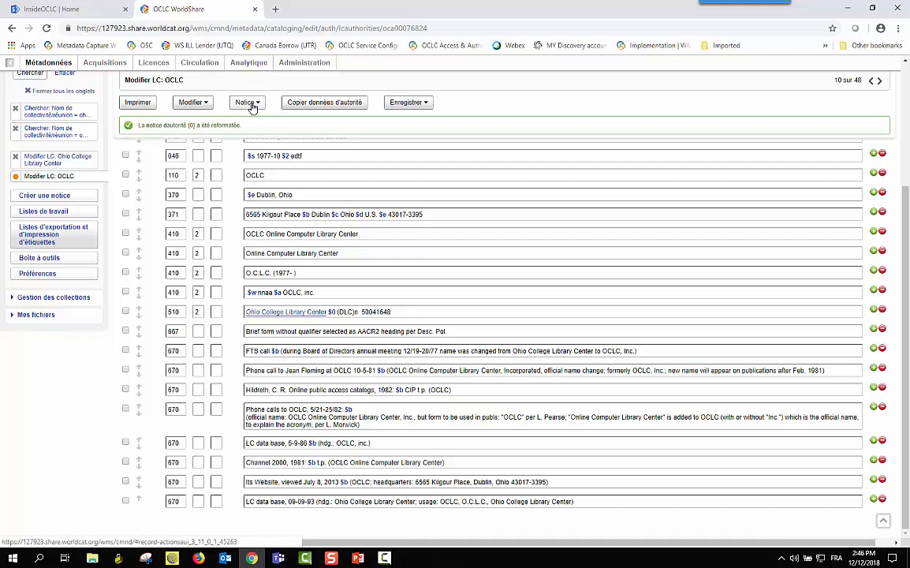
left_click(248, 104)
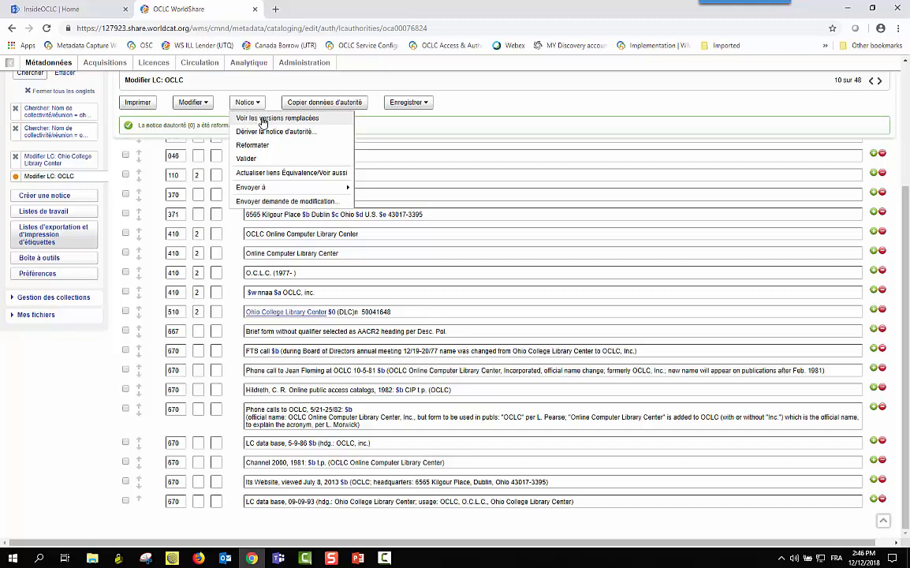
View the 1986-05-12 superseded version (5 of 6) of the OCLC record, then return to the current version
left_click(262, 119)
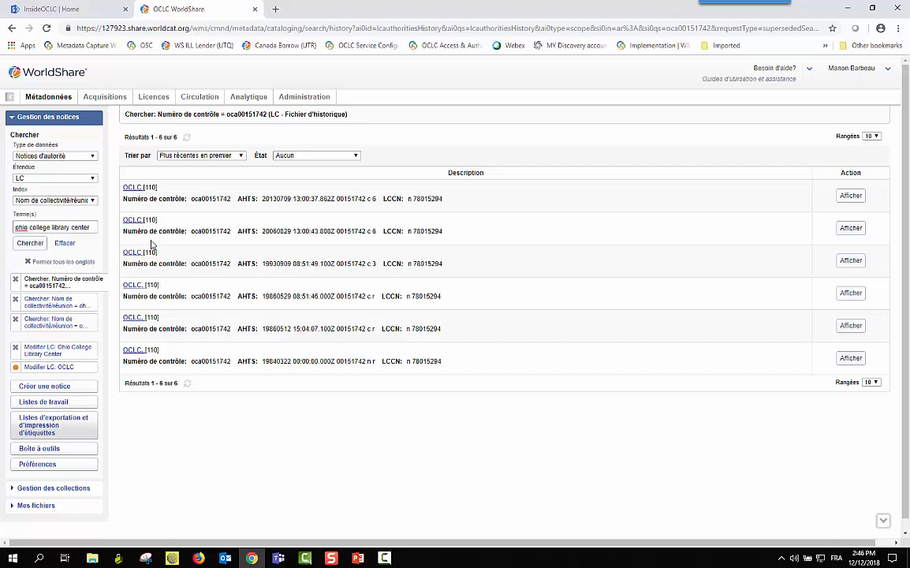
left_click(132, 322)
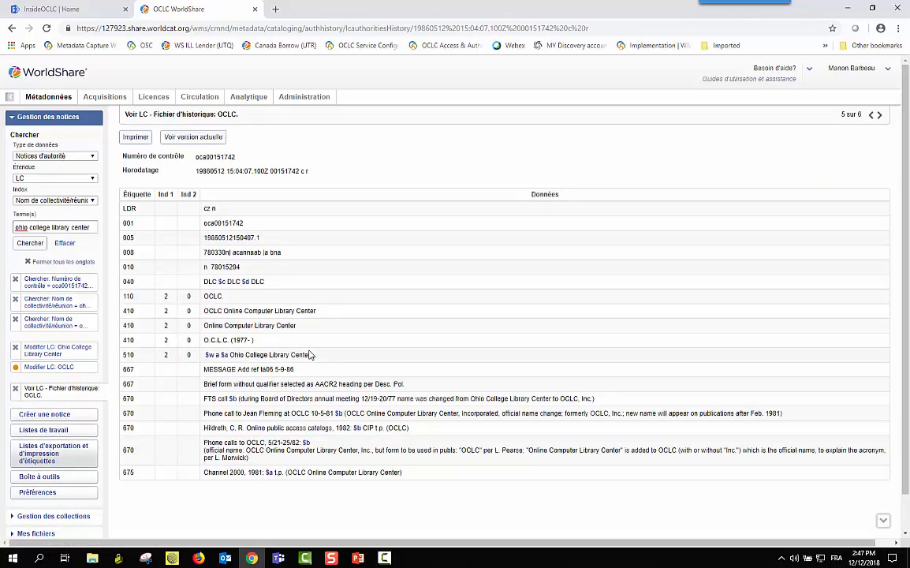
left_click(189, 139)
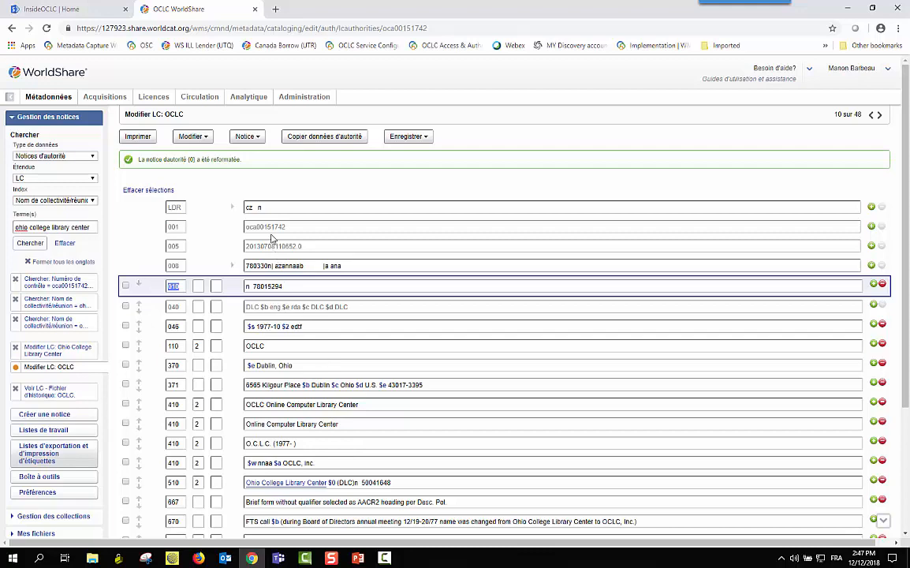
left_click(246, 136)
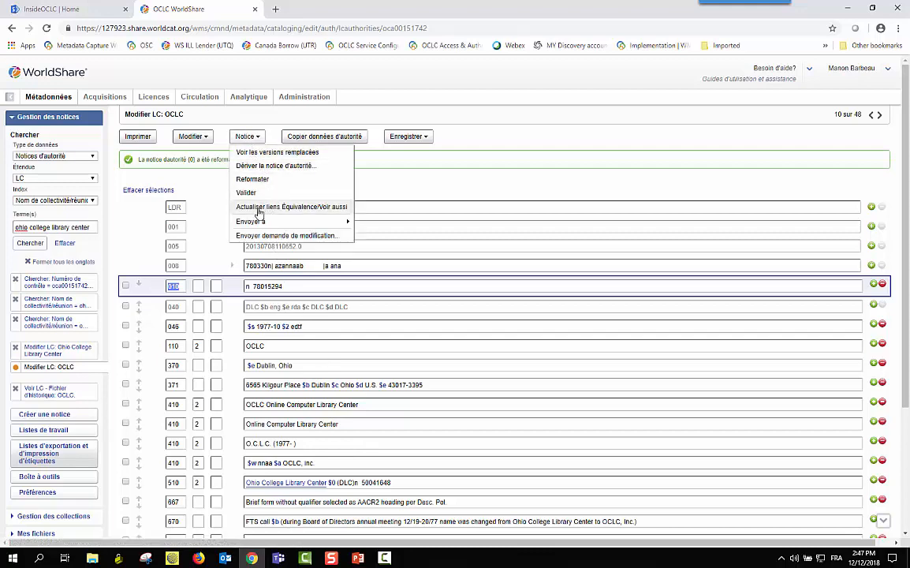
mouse_move(263, 224)
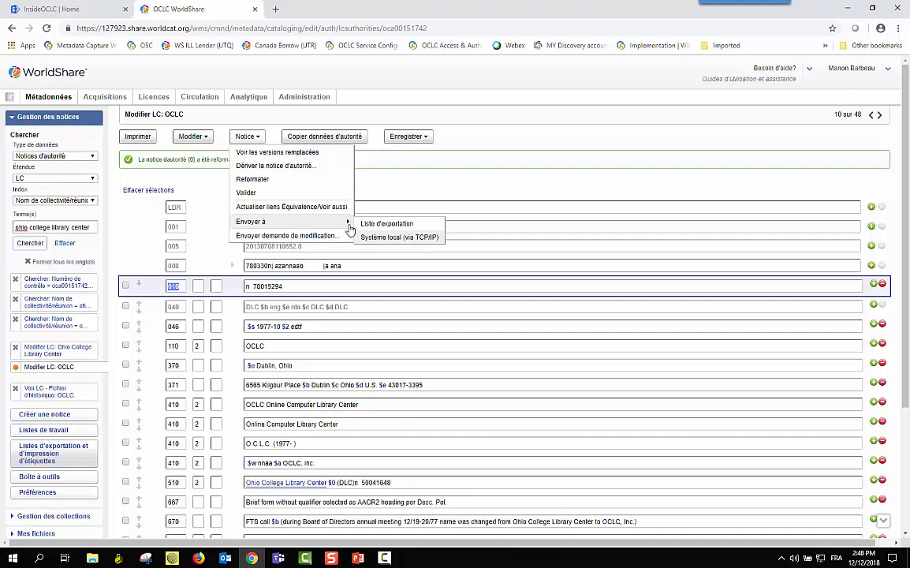
left_click(289, 235)
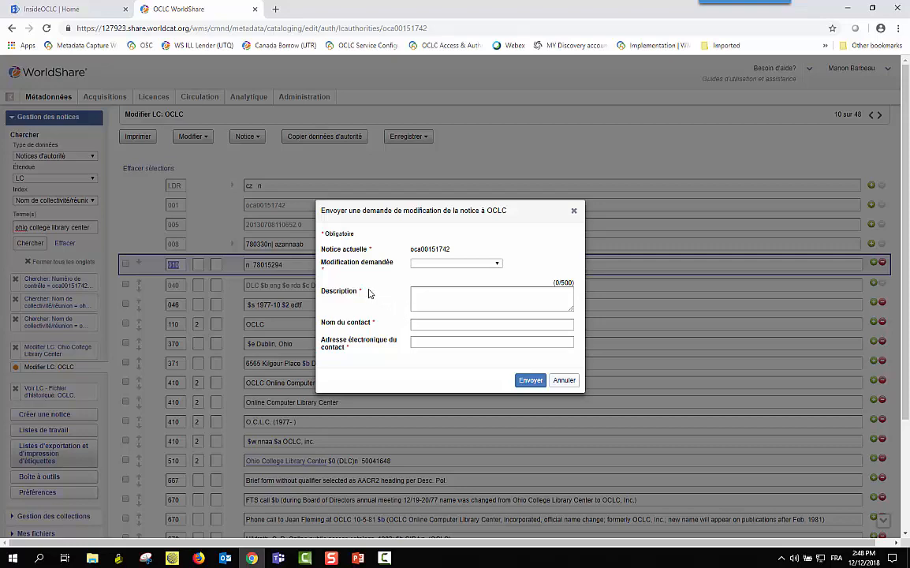
left_click(563, 381)
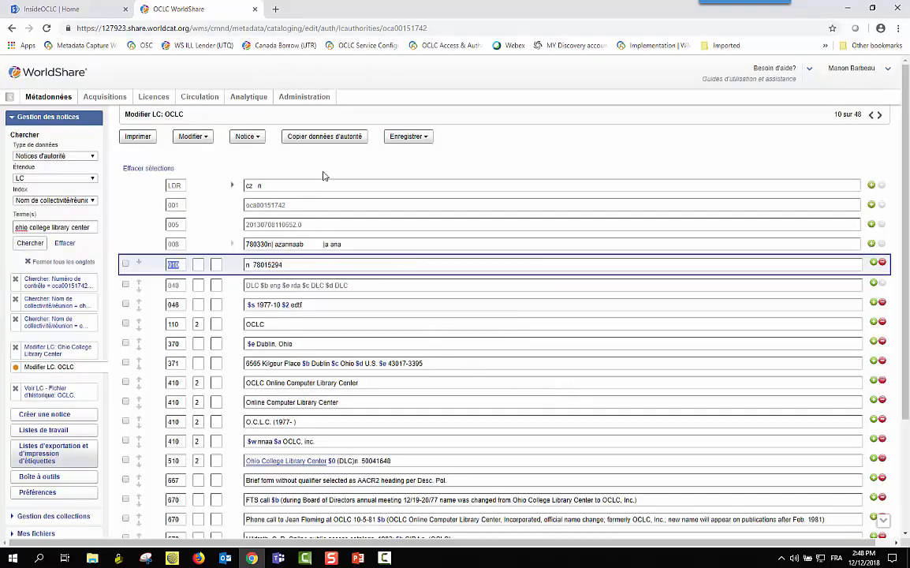
left_click(417, 141)
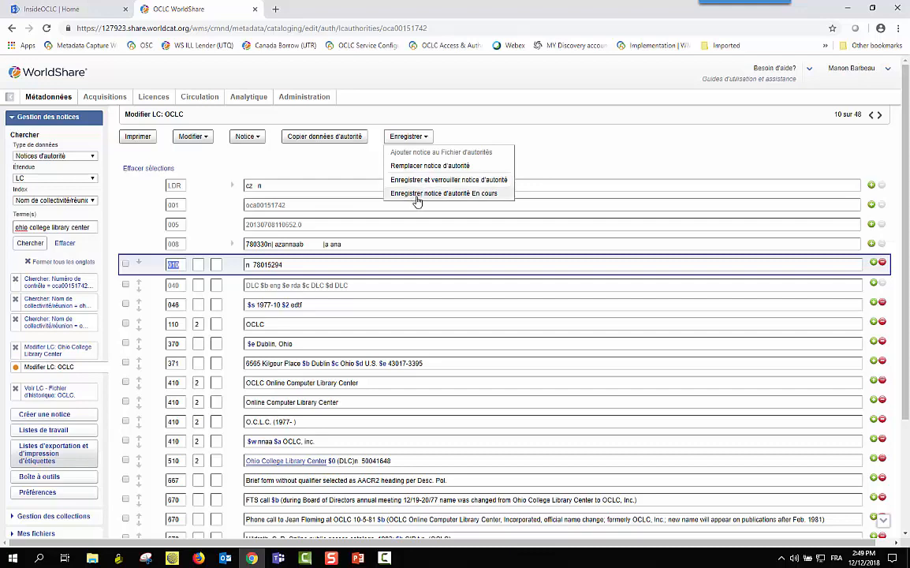
left_click(417, 194)
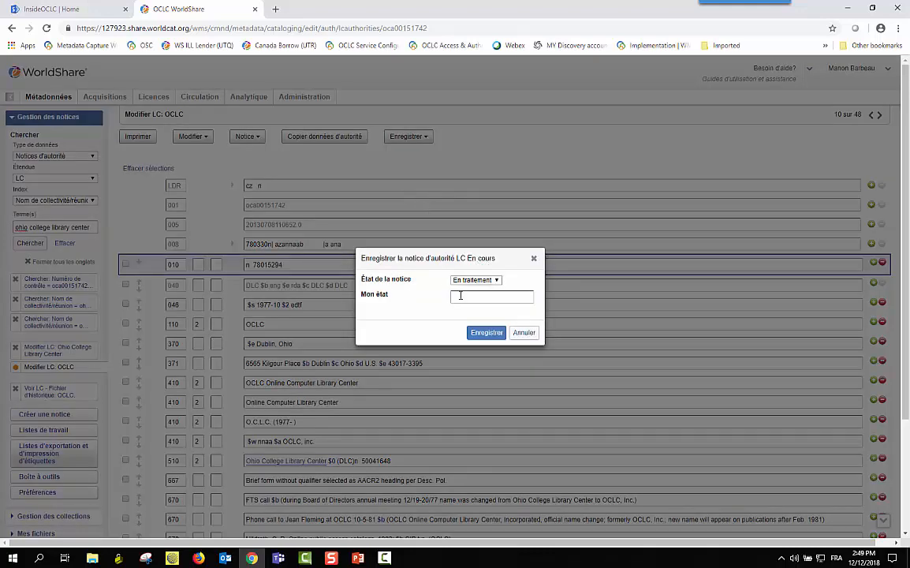
left_click(460, 296)
left_click(524, 332)
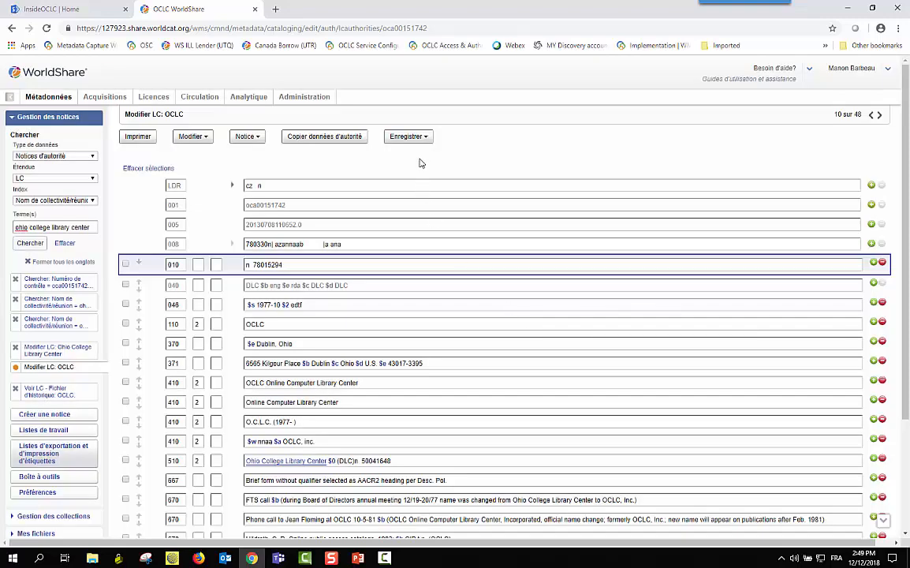
Close one Chercher: Nom de collectivité tab and switch to the Ohio College Library Center record
left_click(398, 136)
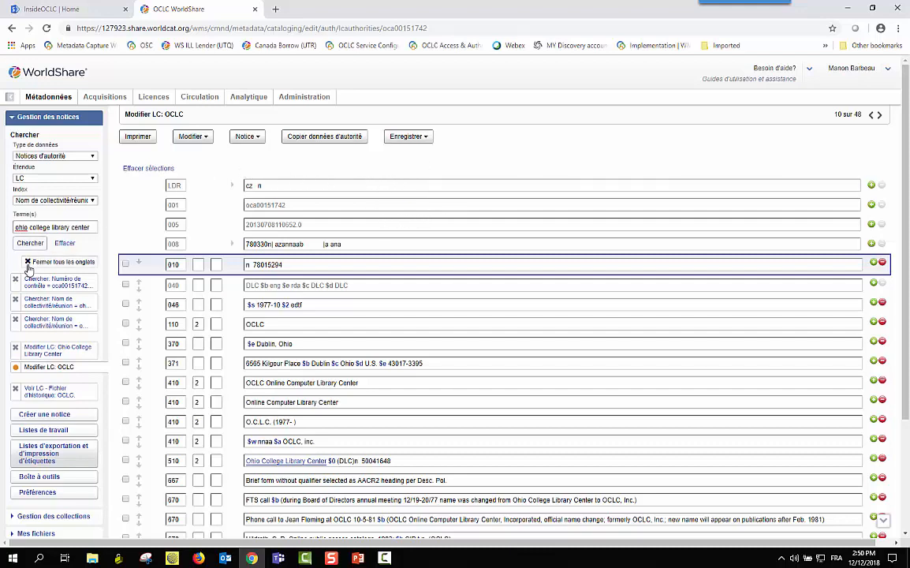
left_click(16, 300)
left_click(55, 330)
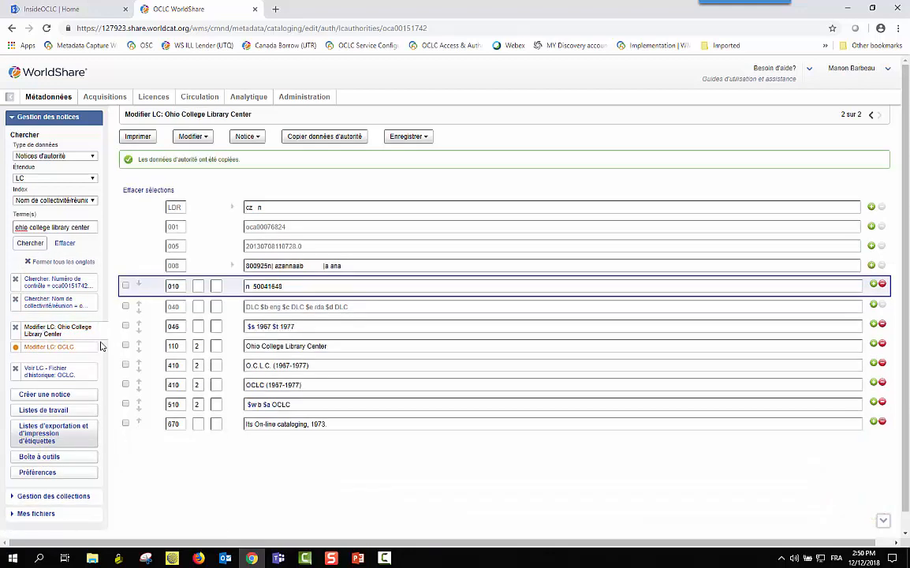
Close the remaining name search, then close all open records and searches with Fermer tous
left_click(16, 300)
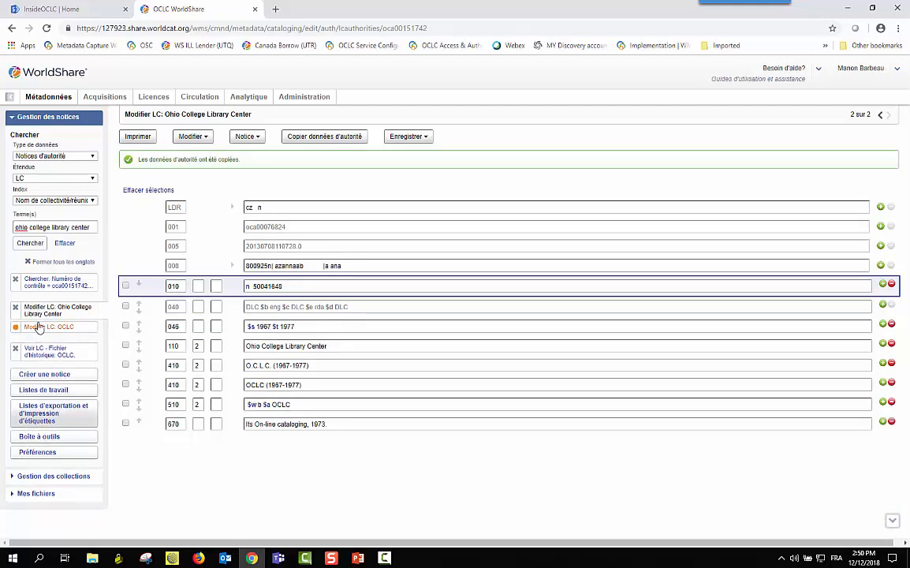
left_click(28, 262)
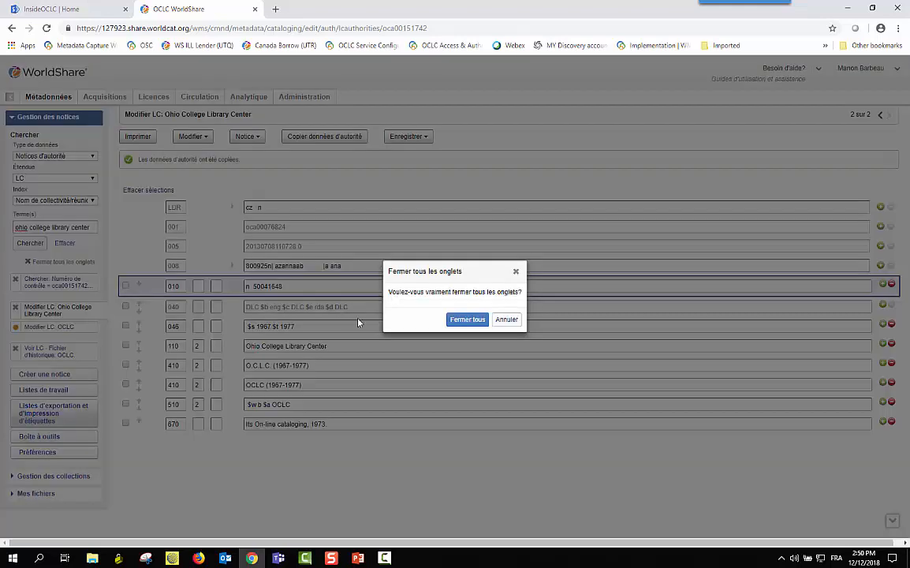
left_click(461, 321)
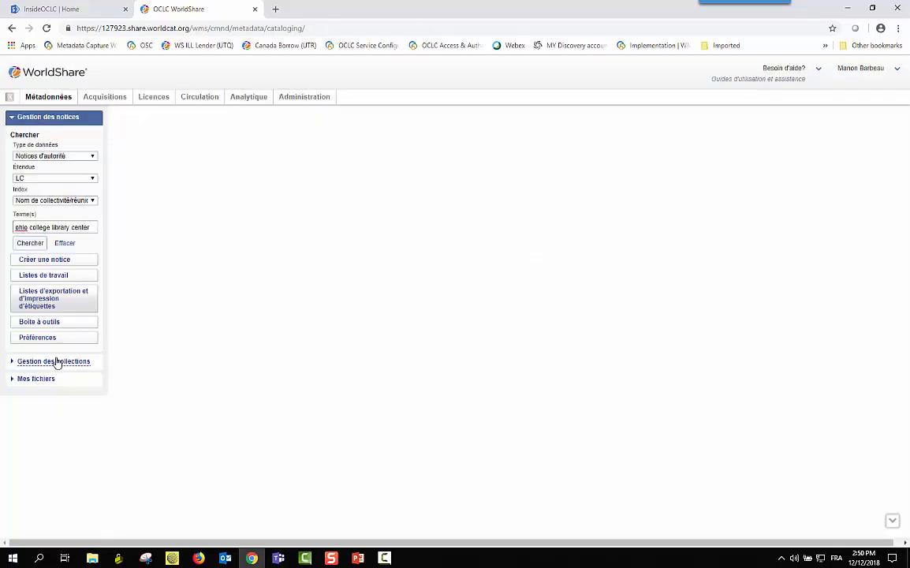
Clear the search term, leaving the search scope set to LC
left_click(63, 244)
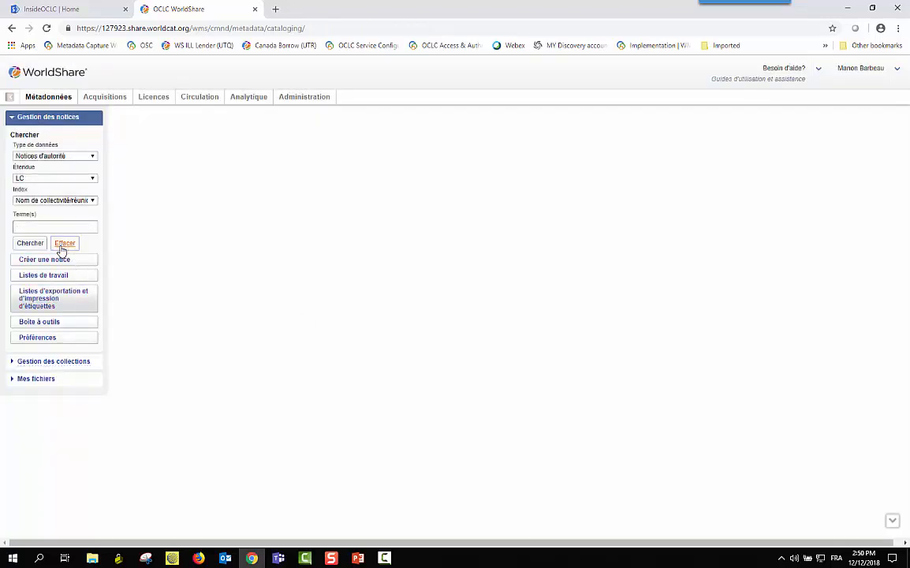
left_click(91, 179)
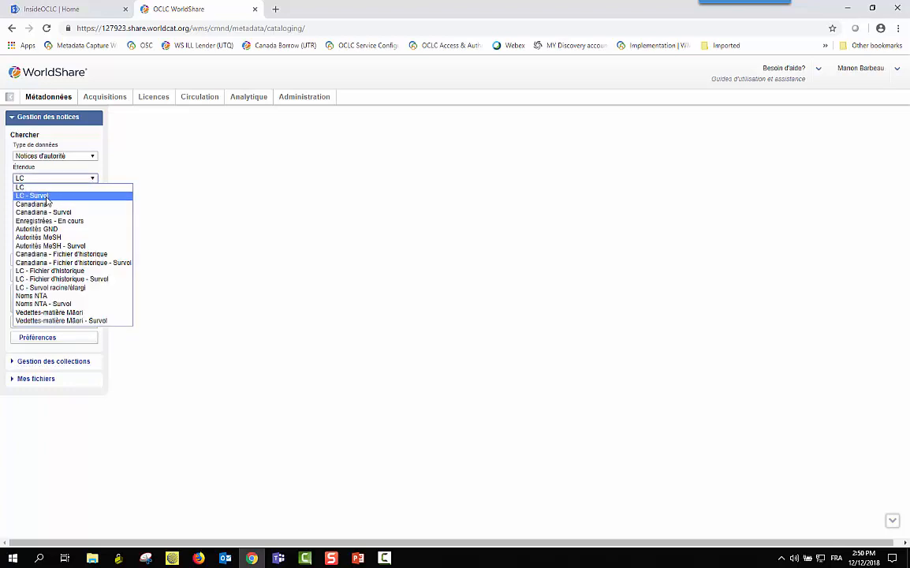
left_click(203, 213)
left_click(202, 213)
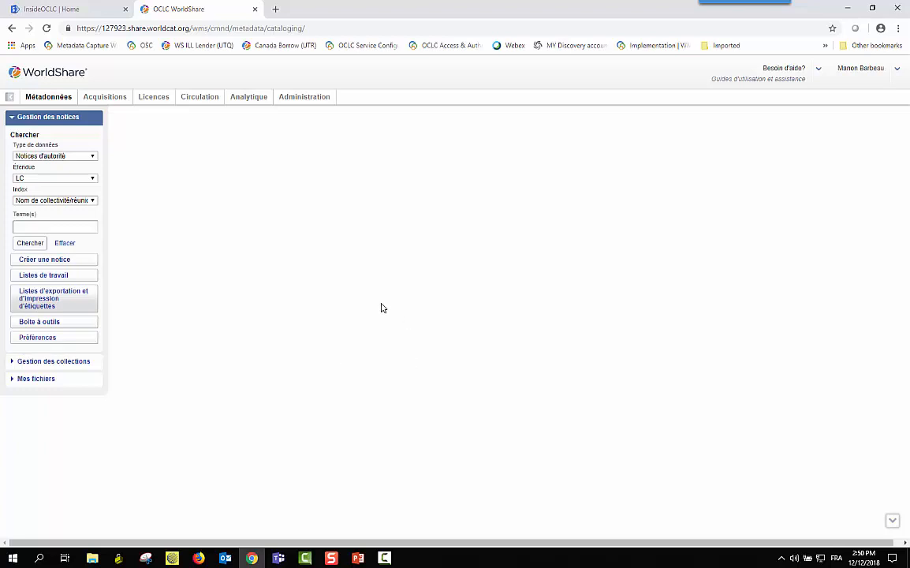
Switch to the PowerPoint slide show and advance to the 'Questions?' slide
key("alt+Tab")
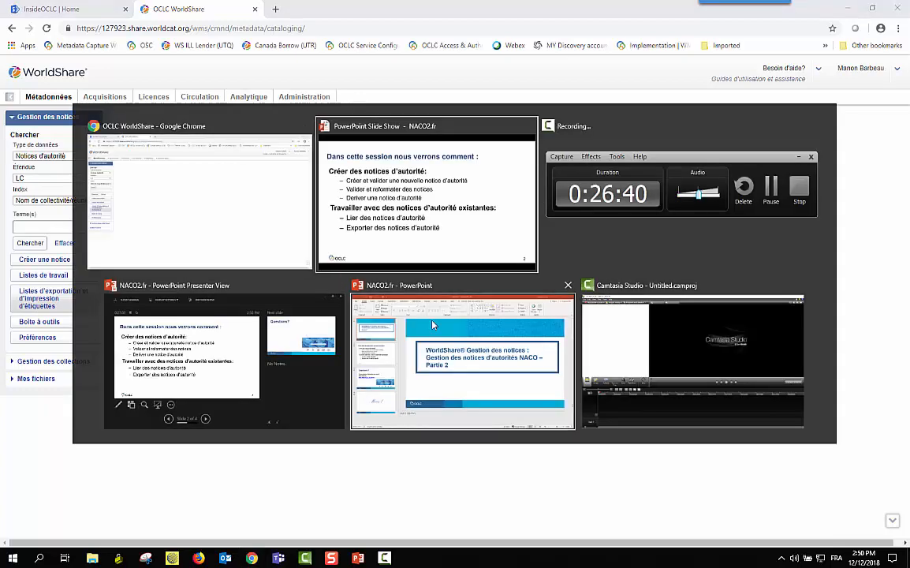
left_click(408, 259)
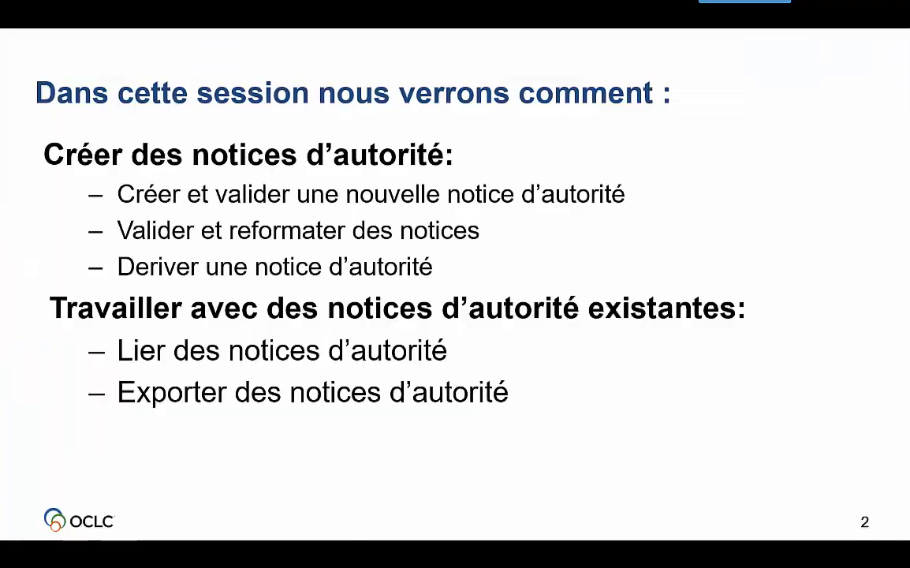
key("Right")
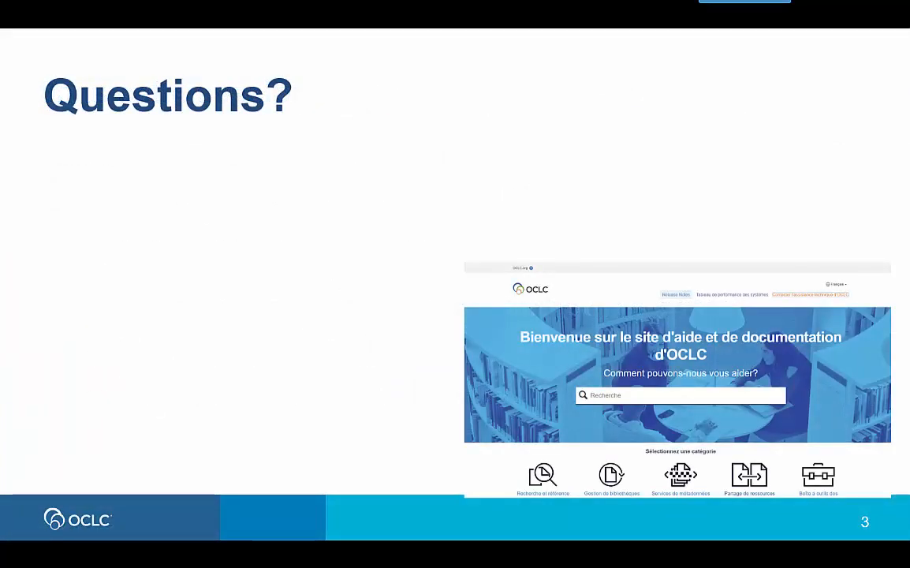